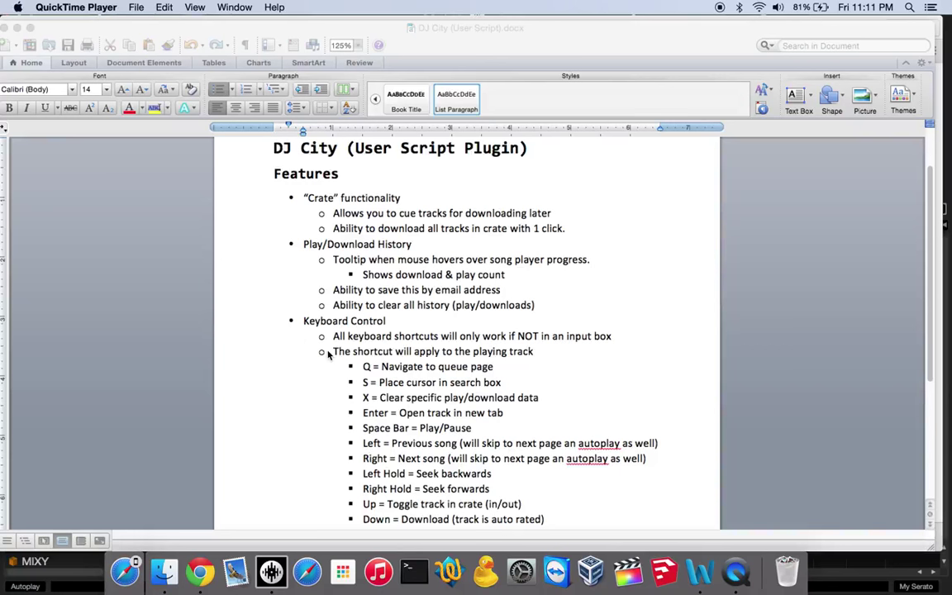
Step: Review the plugin's feature list, highlighting the "Crate" functionality and Play/Download History headings and reading through to the hot links section
{"action": "left_click", "coordinate": [386, 257]}
{"action": "scroll", "coordinate": [389, 253], "scroll_direction": "down", "scroll_amount": 1}
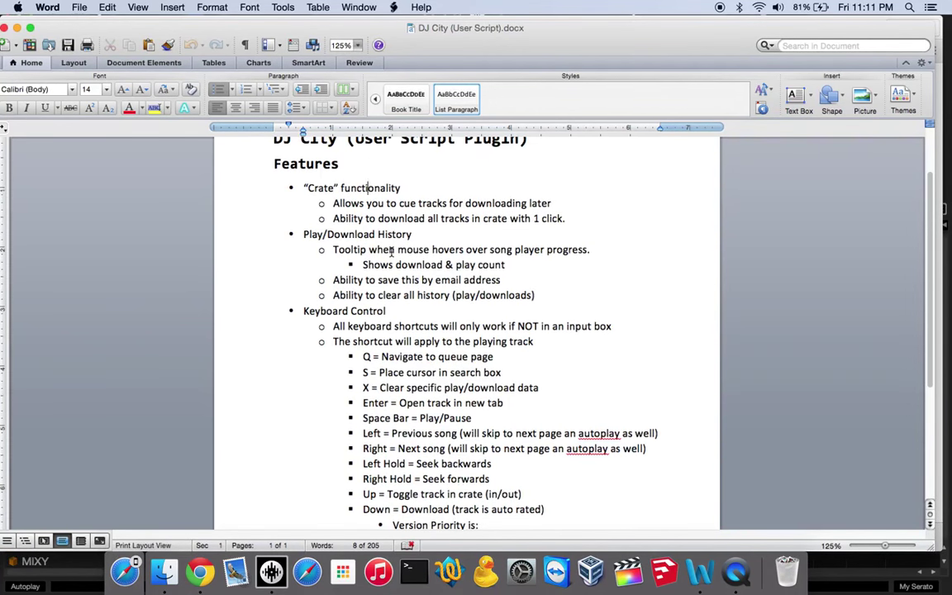
{"action": "scroll", "coordinate": [392, 253], "scroll_direction": "up", "scroll_amount": 1}
{"action": "scroll", "coordinate": [391, 253], "scroll_direction": "down", "scroll_amount": 1}
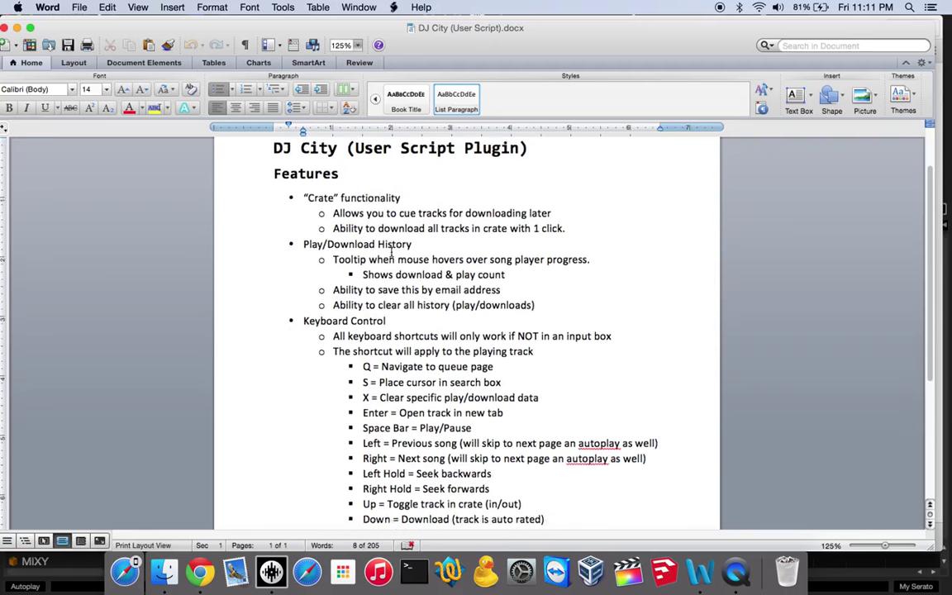
{"action": "left_click_drag", "start_coordinate": [306, 187], "coordinate": [401, 190]}
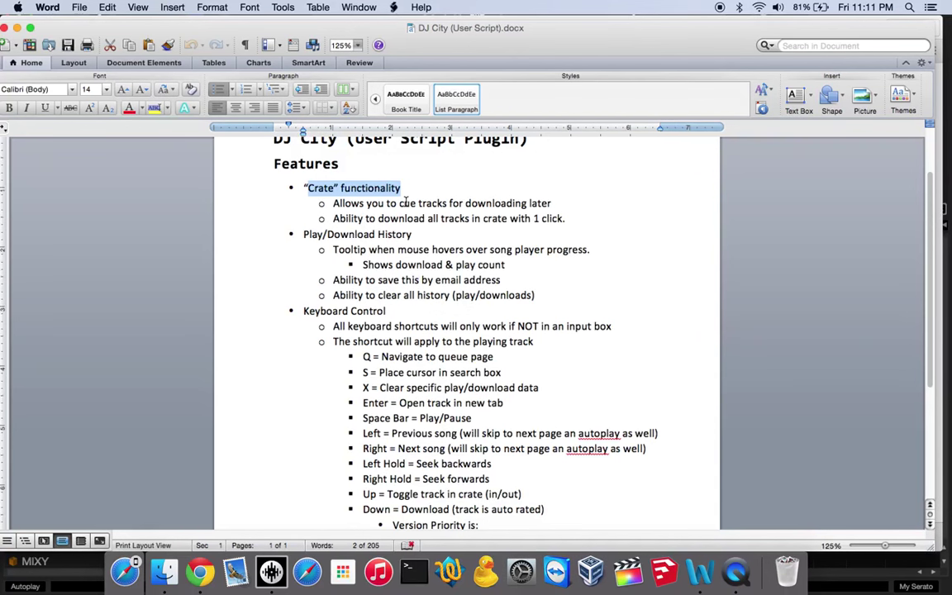
{"action": "scroll", "coordinate": [405, 203], "scroll_direction": "down", "scroll_amount": 1}
{"action": "left_click", "coordinate": [305, 214]}
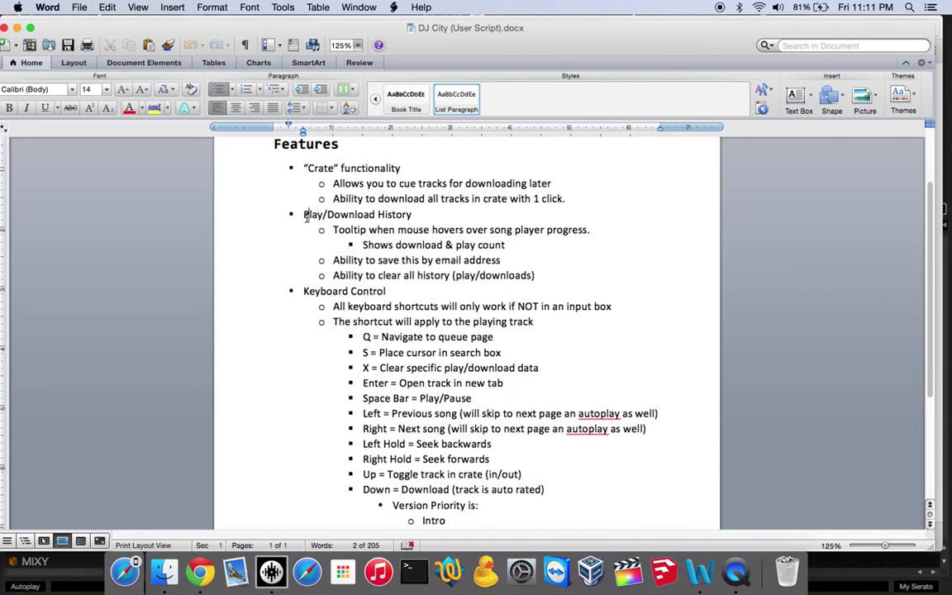
{"action": "left_click_drag", "start_coordinate": [306, 215], "coordinate": [392, 219]}
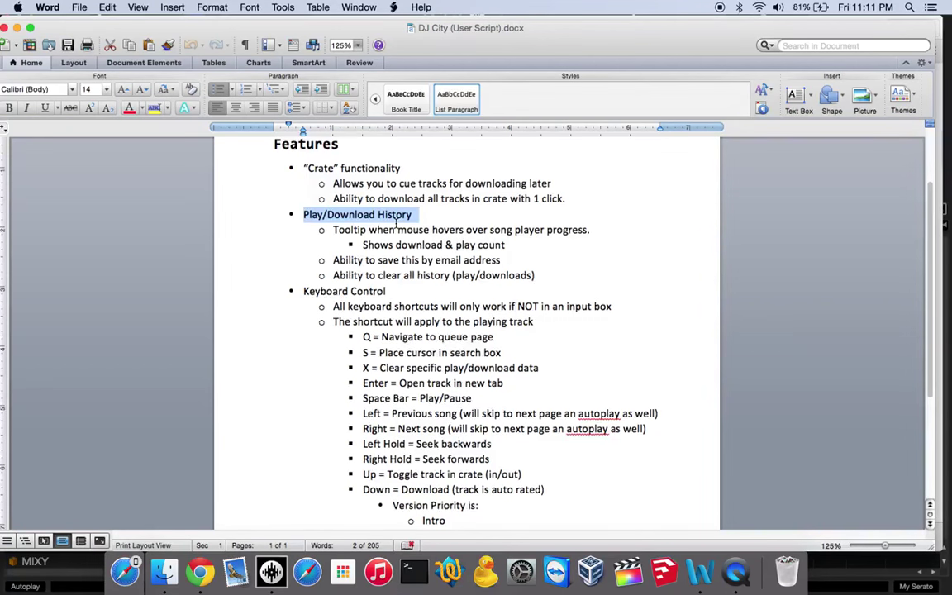
{"action": "scroll", "coordinate": [397, 224], "scroll_direction": "down", "scroll_amount": 5}
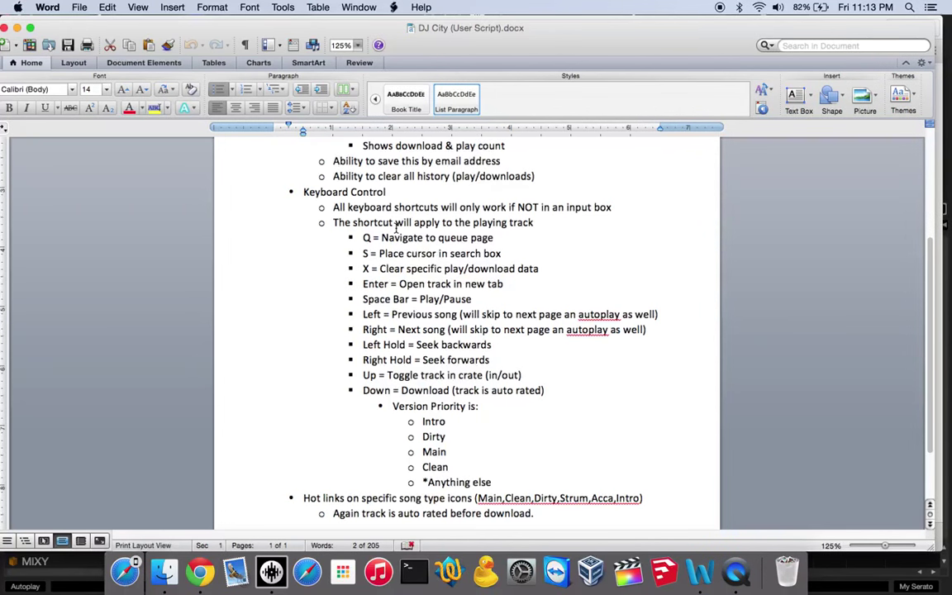
{"action": "scroll", "coordinate": [405, 360], "scroll_direction": "down", "scroll_amount": 3}
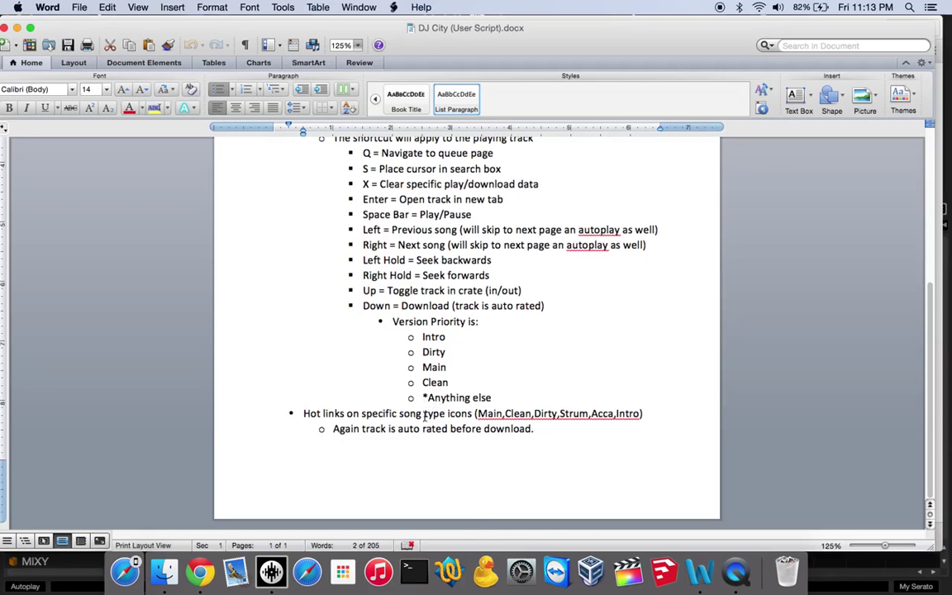
{"action": "key", "text": "ctrl+Up"}
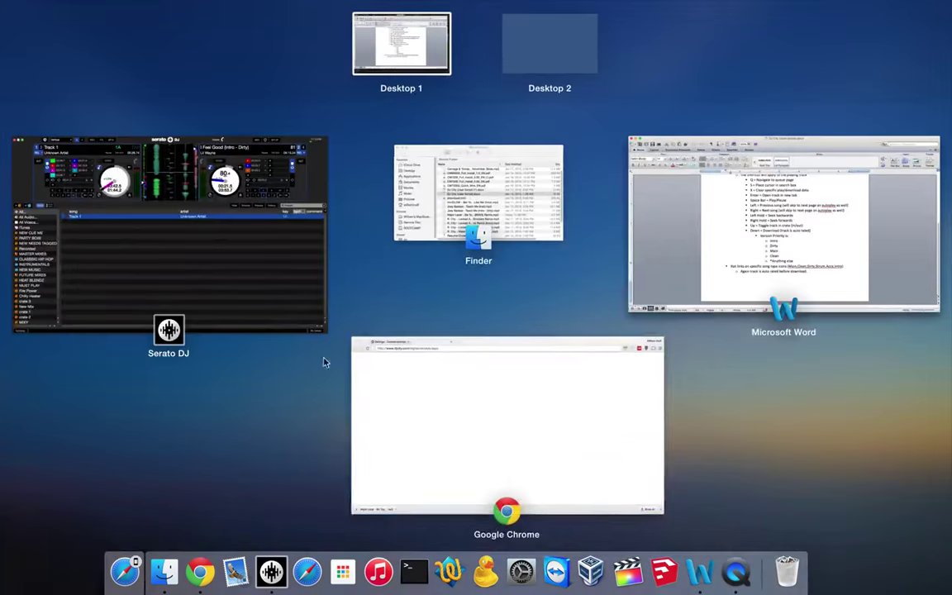
{"action": "left_click", "coordinate": [370, 405]}
{"action": "key", "text": "ctrl+Up"}
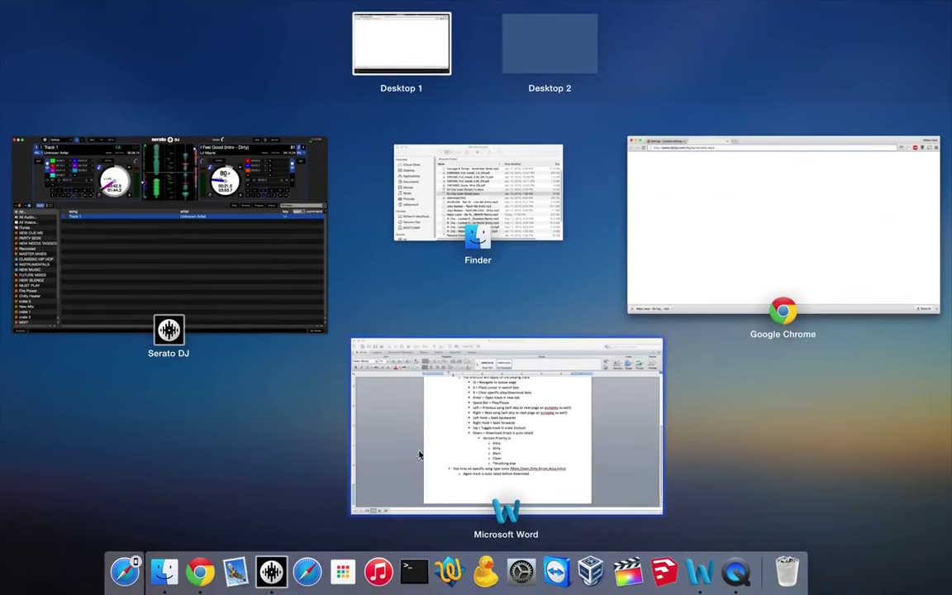
{"action": "left_click", "coordinate": [433, 453]}
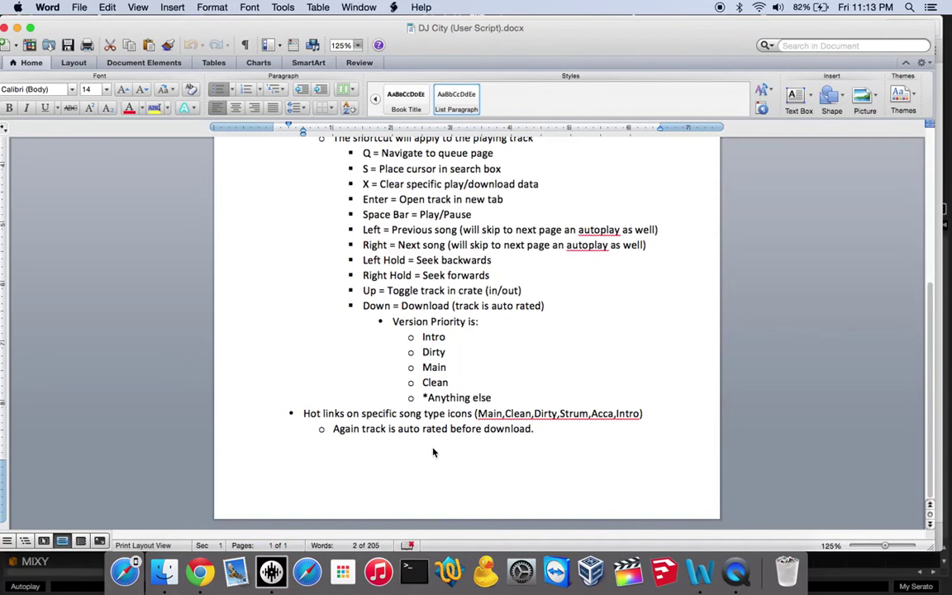
{"action": "key", "text": "ctrl+Up"}
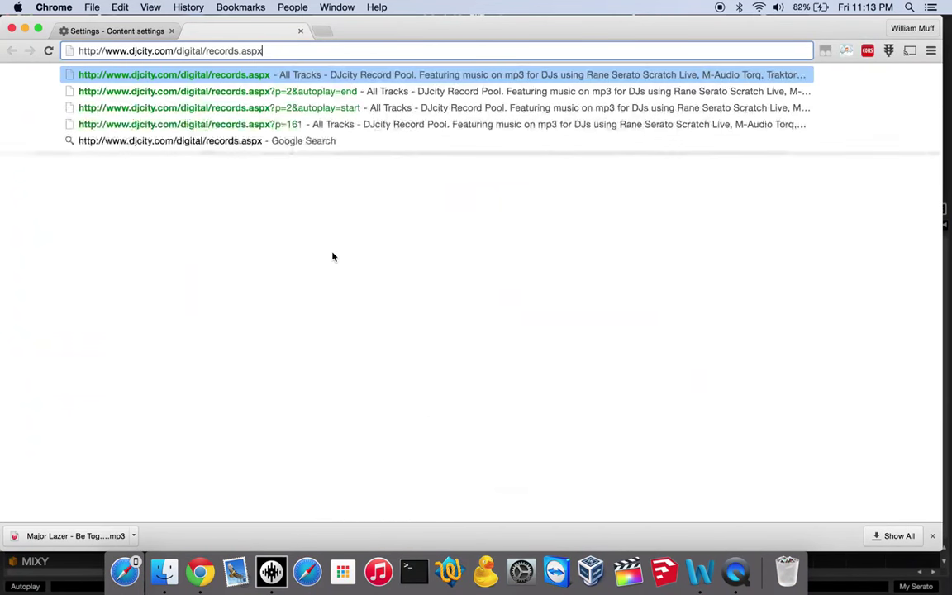
{"action": "key", "text": "Return"}
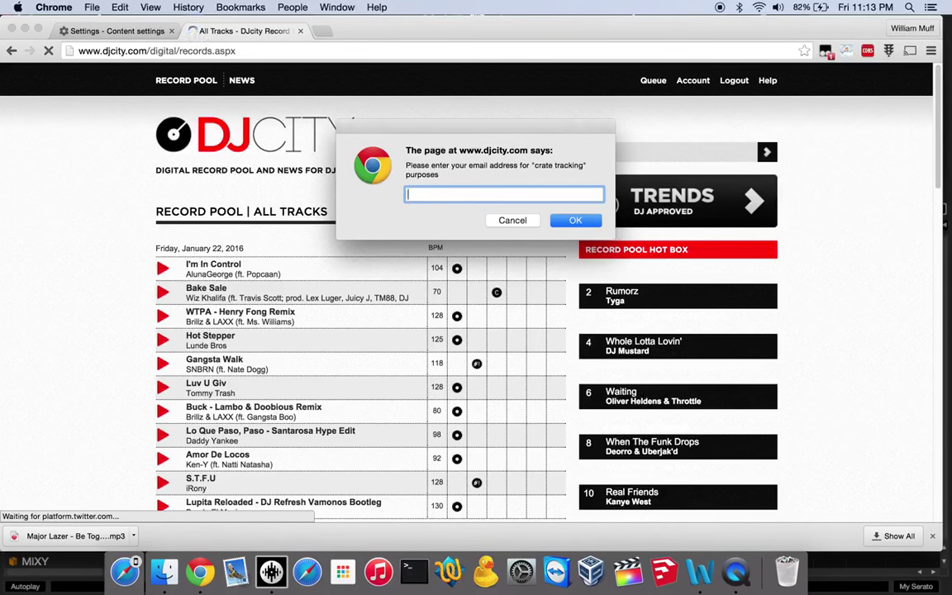
{"action": "type", "text": "test3@test.com"}
{"action": "key", "text": "Return"}
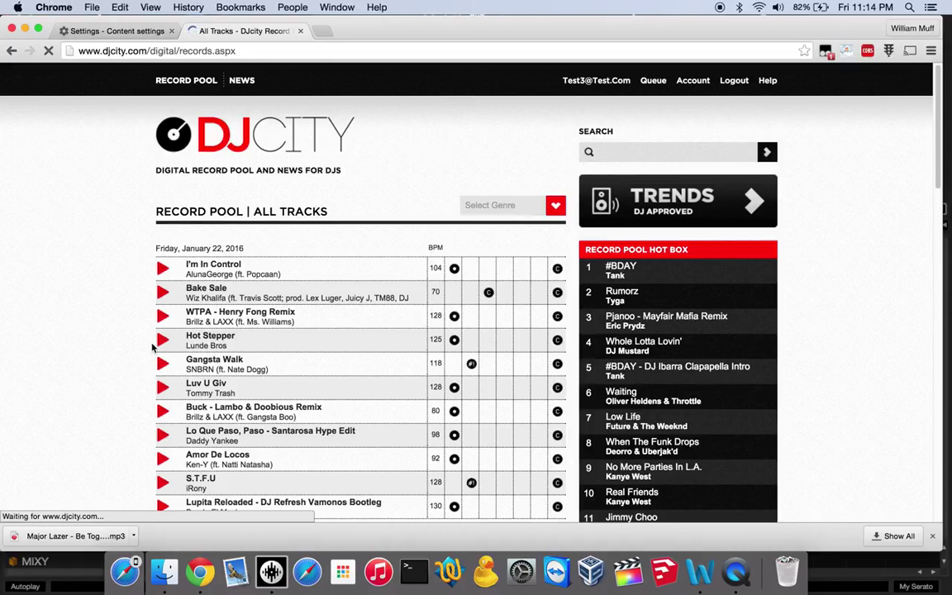
Step: Replace the crate-tracking account in the DJcity page header with a different email address
{"action": "scroll", "coordinate": [152, 347], "scroll_direction": "down", "scroll_amount": 5}
{"action": "scroll", "coordinate": [157, 344], "scroll_direction": "up", "scroll_amount": 5}
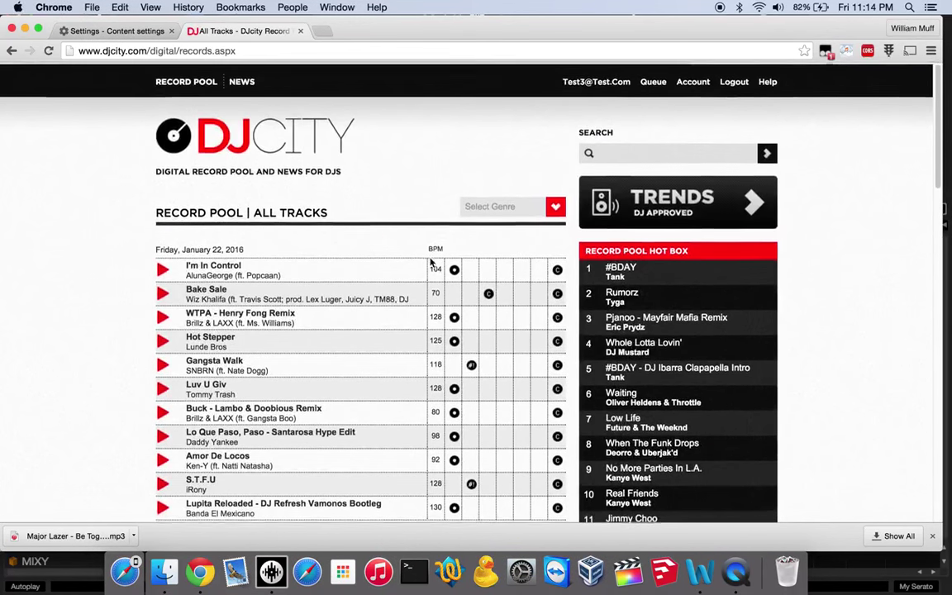
{"action": "left_click", "coordinate": [533, 79]}
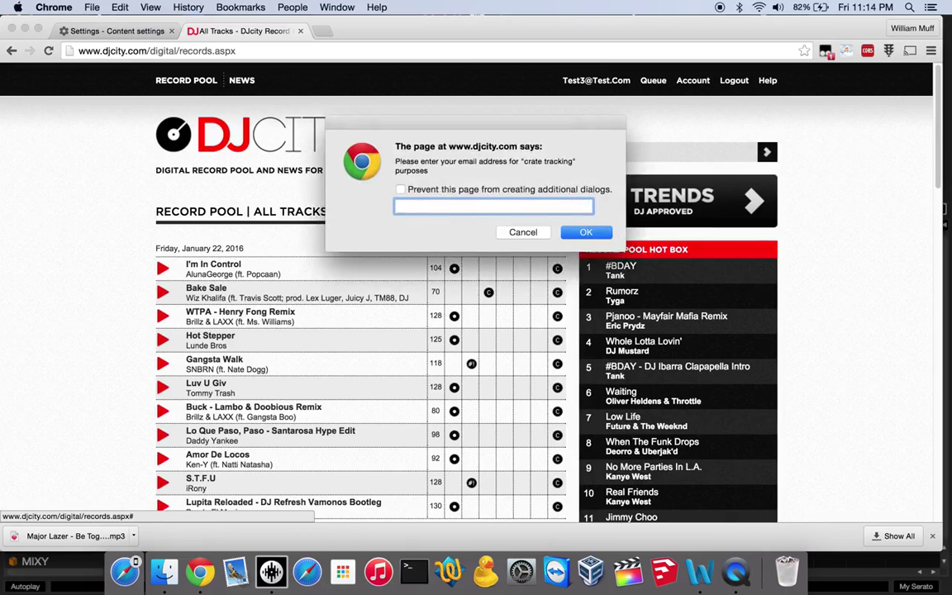
{"action": "type", "text": "test4@test.com"}
{"action": "key", "text": "Return"}
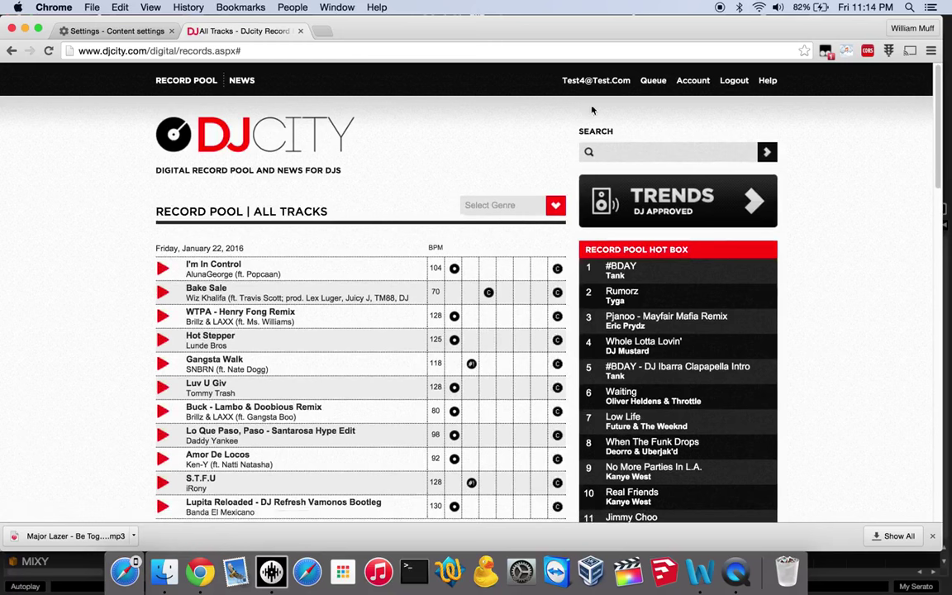
Step: Switch to the Word document and consult the beginning of the feature list
{"action": "scroll", "coordinate": [397, 286], "scroll_direction": "down", "scroll_amount": 2}
{"action": "scroll", "coordinate": [397, 285], "scroll_direction": "up", "scroll_amount": 1}
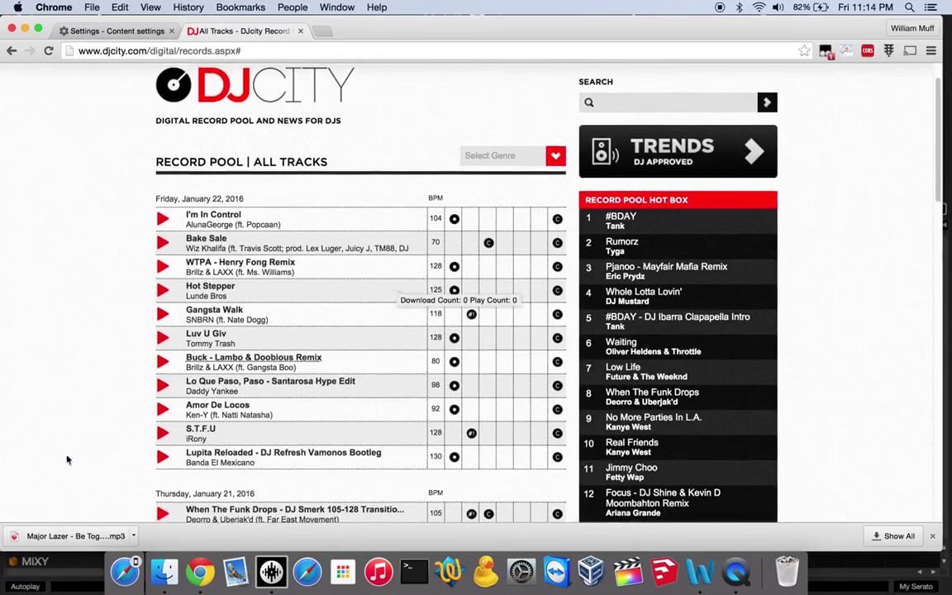
{"action": "key", "text": "ctrl+Up"}
{"action": "left_click", "coordinate": [489, 453]}
{"action": "scroll", "coordinate": [487, 395], "scroll_direction": "up", "scroll_amount": 5}
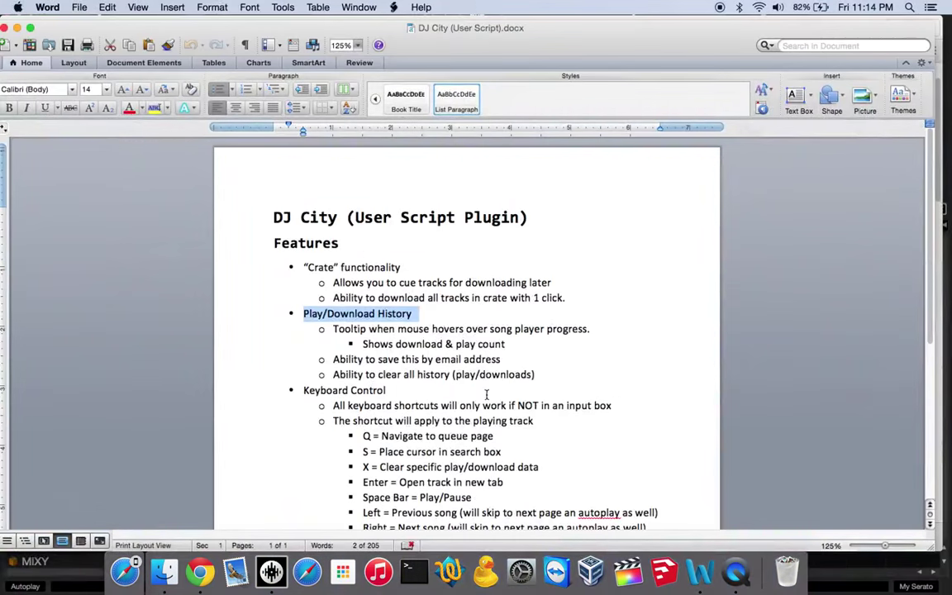
Step: Switch back to Chrome and add Pump It, El Taxi and Higher Place - Afrojack Remix to the crate
{"action": "key", "text": "ctrl+Up"}
{"action": "left_click", "coordinate": [438, 451]}
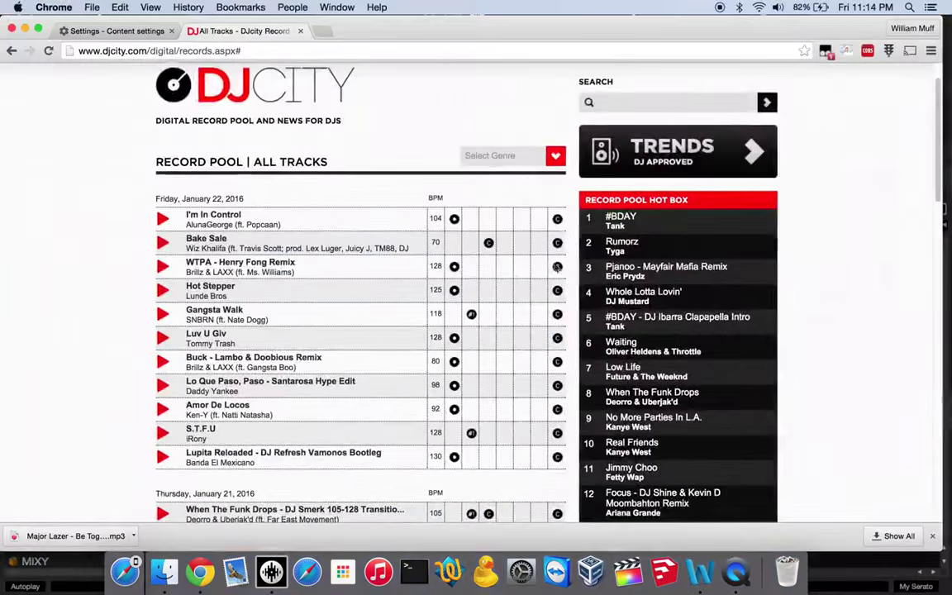
{"action": "scroll", "coordinate": [562, 248], "scroll_direction": "down", "scroll_amount": 2}
{"action": "scroll", "coordinate": [562, 248], "scroll_direction": "down", "scroll_amount": 5}
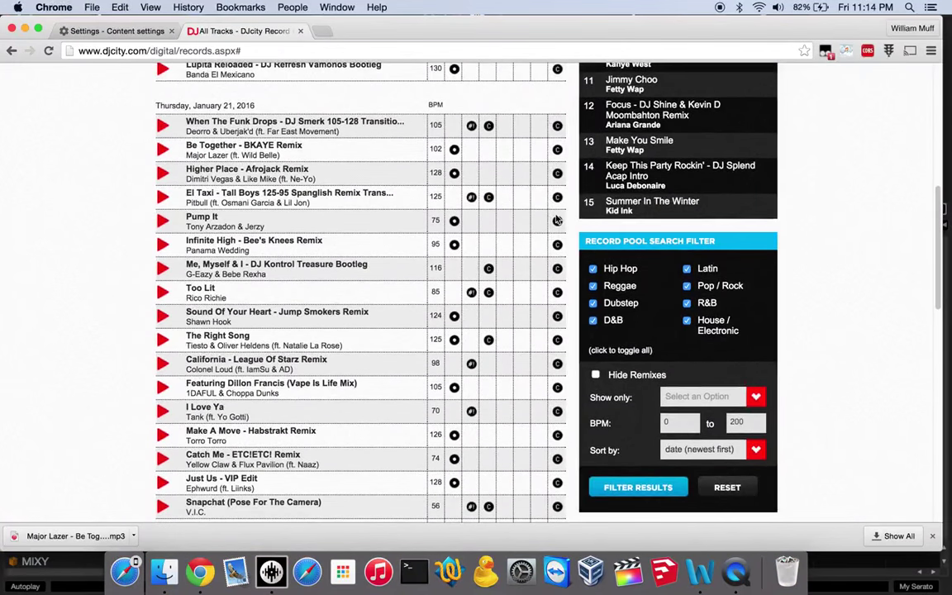
{"action": "left_click", "coordinate": [557, 221]}
{"action": "left_click", "coordinate": [557, 174]}
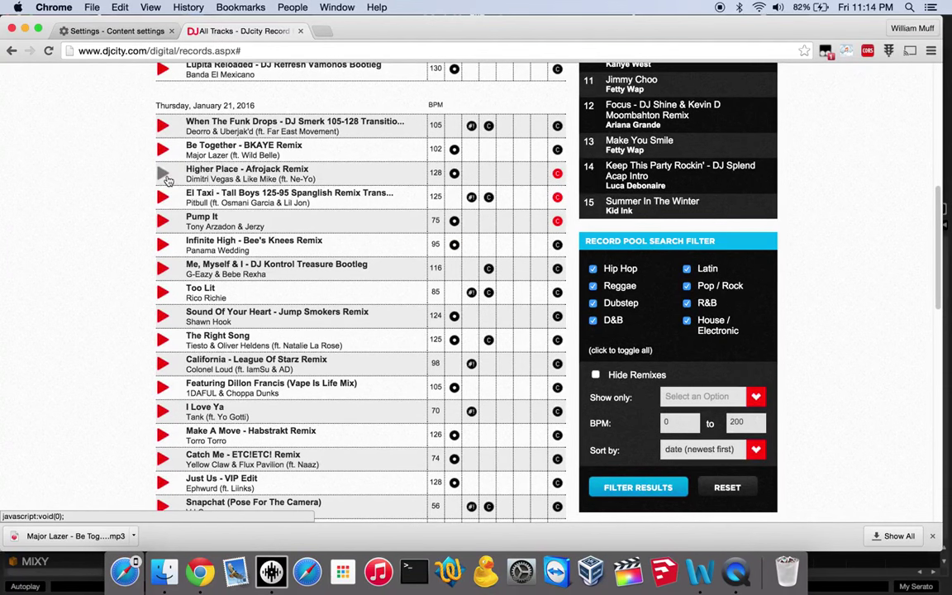
Step: Preview the Higher Place - Afrojack Remix track, pausing and resuming its playback
{"action": "left_click", "coordinate": [164, 173]}
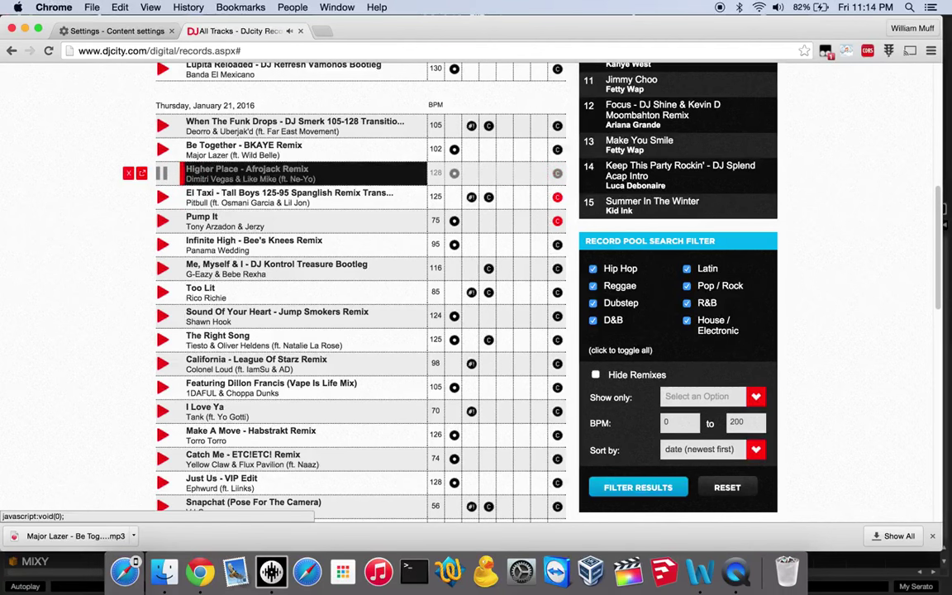
{"action": "left_click", "coordinate": [162, 173]}
{"action": "left_click", "coordinate": [163, 173]}
{"action": "scroll", "coordinate": [248, 303], "scroll_direction": "up", "scroll_amount": 3}
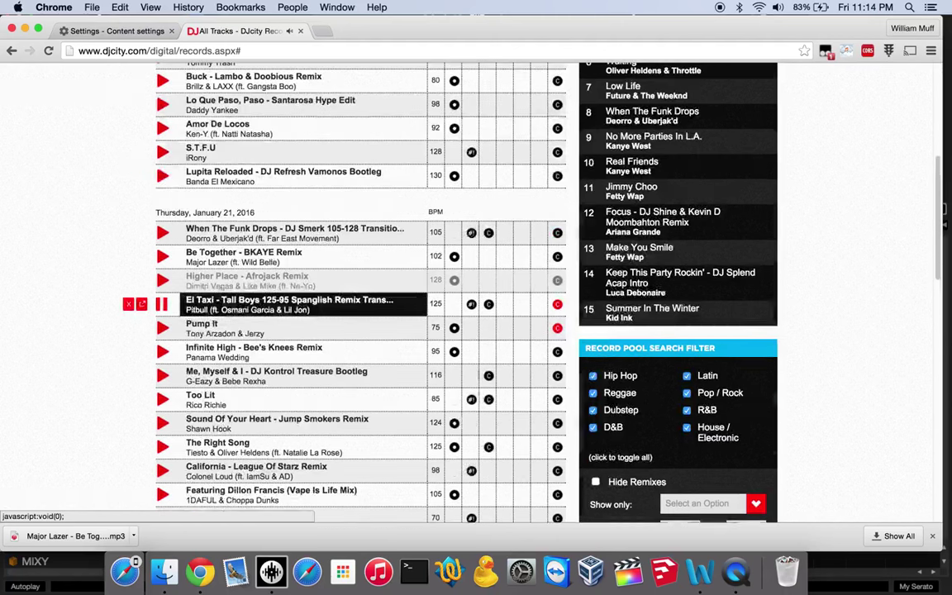
{"action": "scroll", "coordinate": [248, 304], "scroll_direction": "down", "scroll_amount": 3}
{"action": "scroll", "coordinate": [162, 303], "scroll_direction": "down", "scroll_amount": 3}
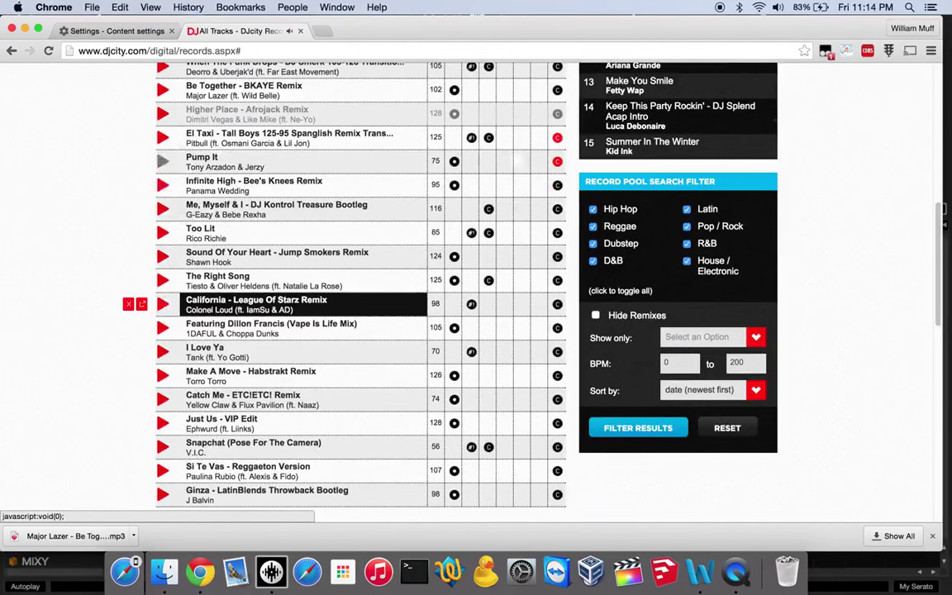
Step: Preview California - League Of Starz Remix, pause it, open its track page in a new tab, and close that tab
{"action": "left_click", "coordinate": [161, 304]}
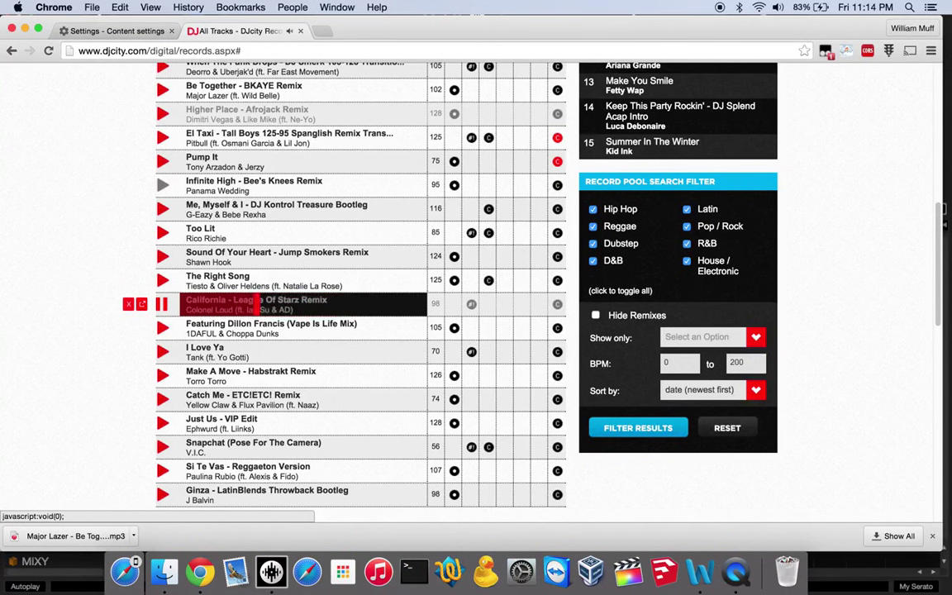
{"action": "left_click", "coordinate": [161, 304]}
{"action": "left_click", "coordinate": [142, 304]}
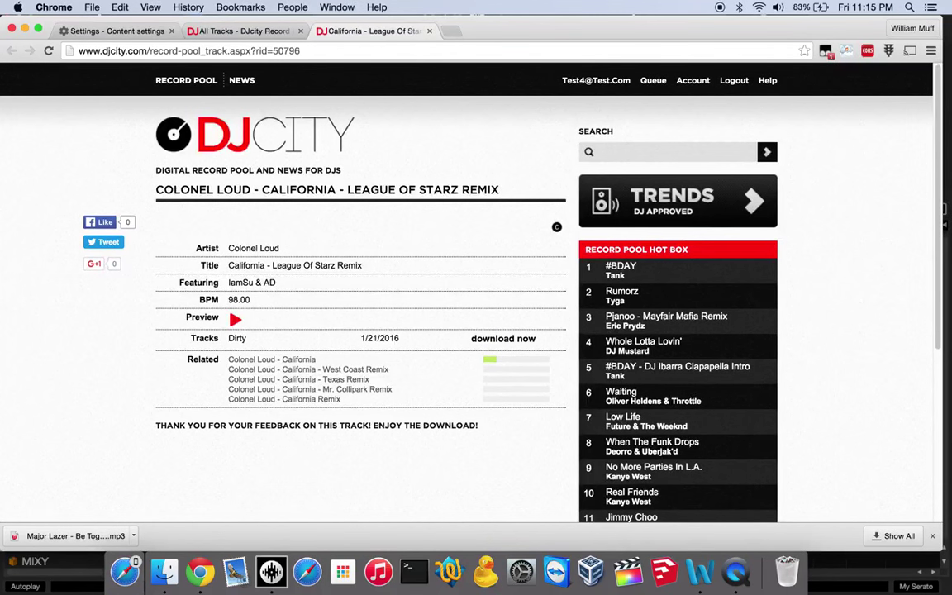
{"action": "key", "text": "super+w"}
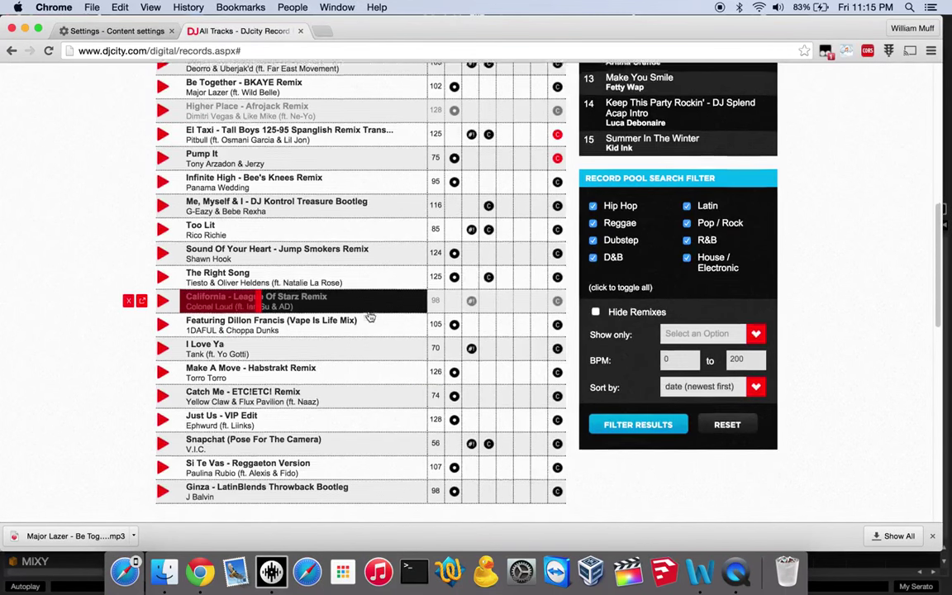
Step: Switch to the Word document to check the Play/Download History features
{"action": "scroll", "coordinate": [369, 317], "scroll_direction": "down", "scroll_amount": 3}
{"action": "scroll", "coordinate": [370, 317], "scroll_direction": "up", "scroll_amount": 4}
{"action": "key", "text": "ctrl+Up"}
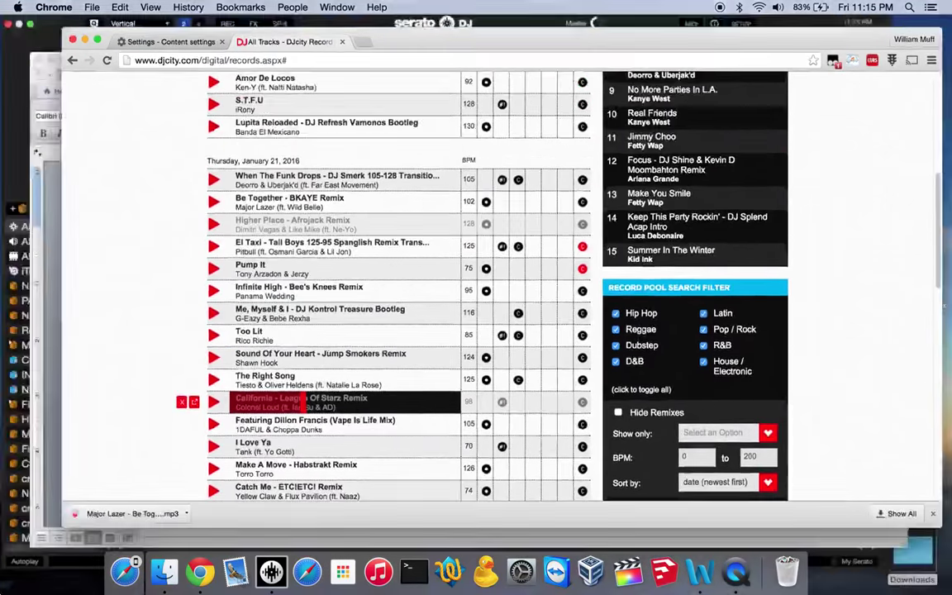
{"action": "left_click", "coordinate": [454, 339]}
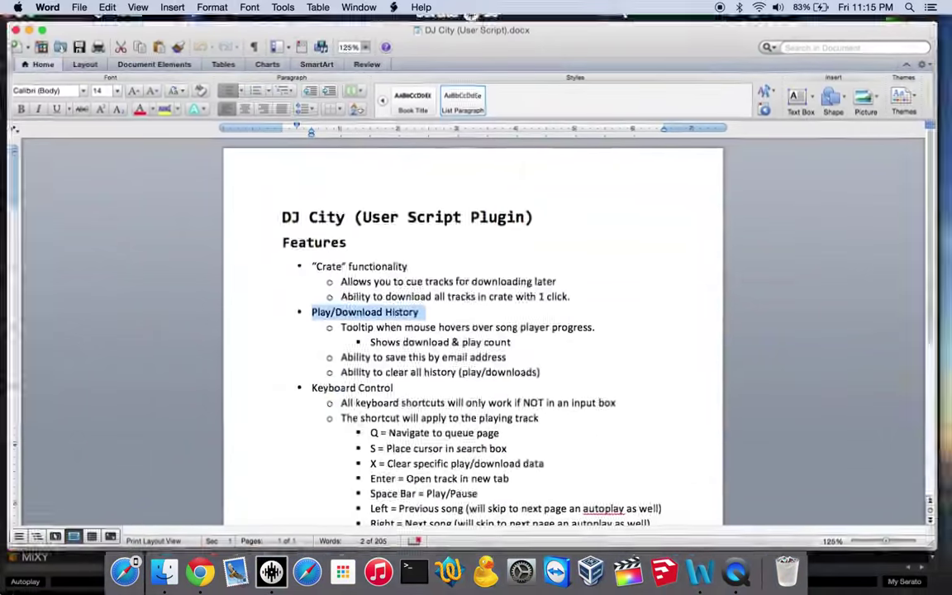
Step: Return to Chrome and examine the download and play count tooltips on the January 21, 2016 tracks
{"action": "key", "text": "ctrl+Up"}
{"action": "left_click", "coordinate": [395, 442]}
{"action": "scroll", "coordinate": [304, 313], "scroll_direction": "up", "scroll_amount": 2}
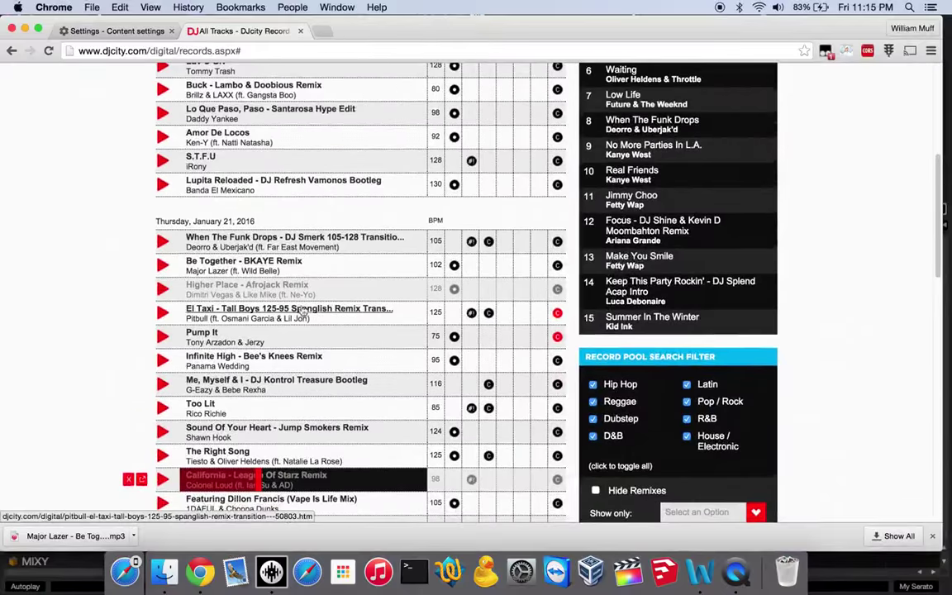
{"action": "scroll", "coordinate": [304, 313], "scroll_direction": "up", "scroll_amount": 2}
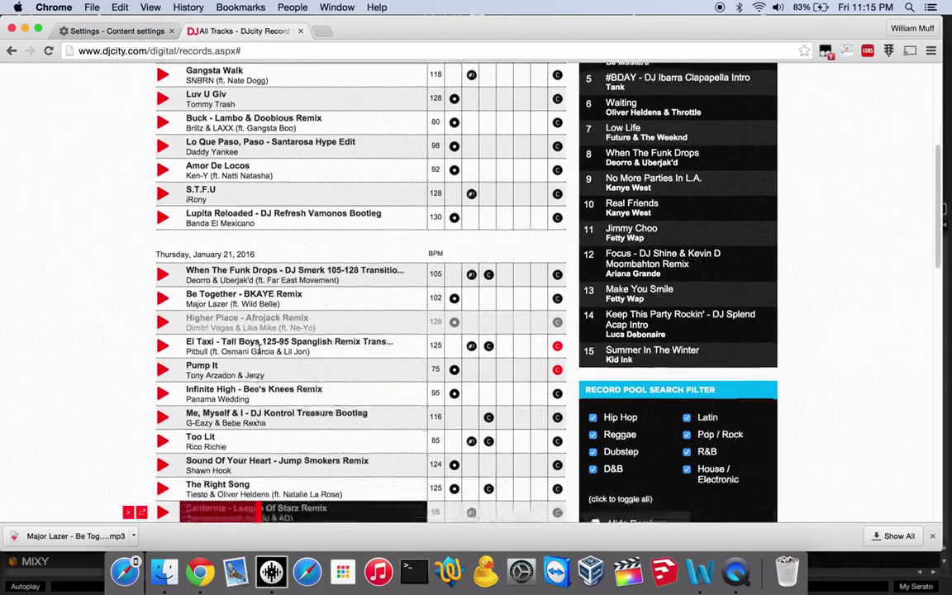
{"action": "scroll", "coordinate": [259, 352], "scroll_direction": "down", "scroll_amount": 4}
{"action": "left_click", "coordinate": [164, 471]}
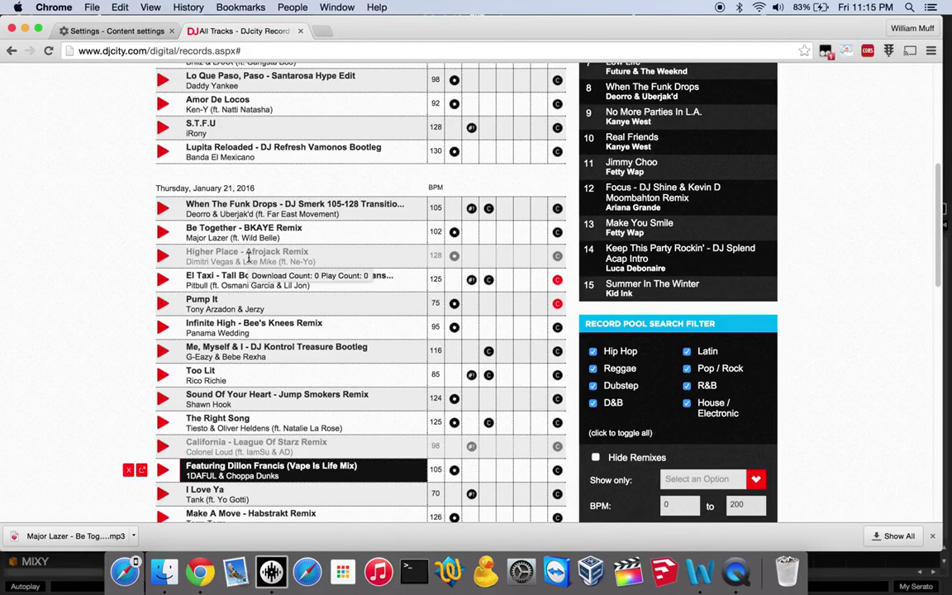
{"action": "scroll", "coordinate": [314, 351], "scroll_direction": "down", "scroll_amount": 3}
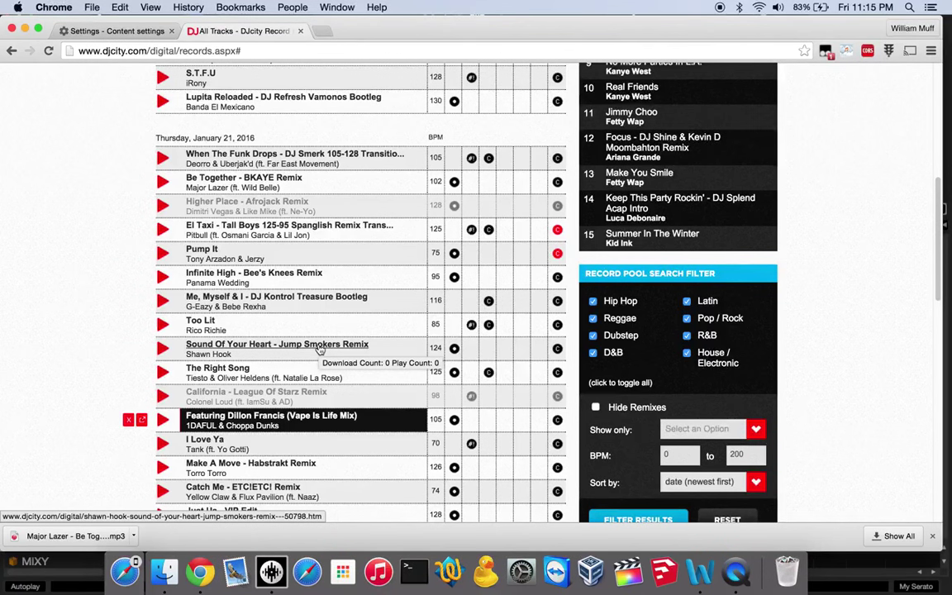
{"action": "left_click", "coordinate": [319, 347]}
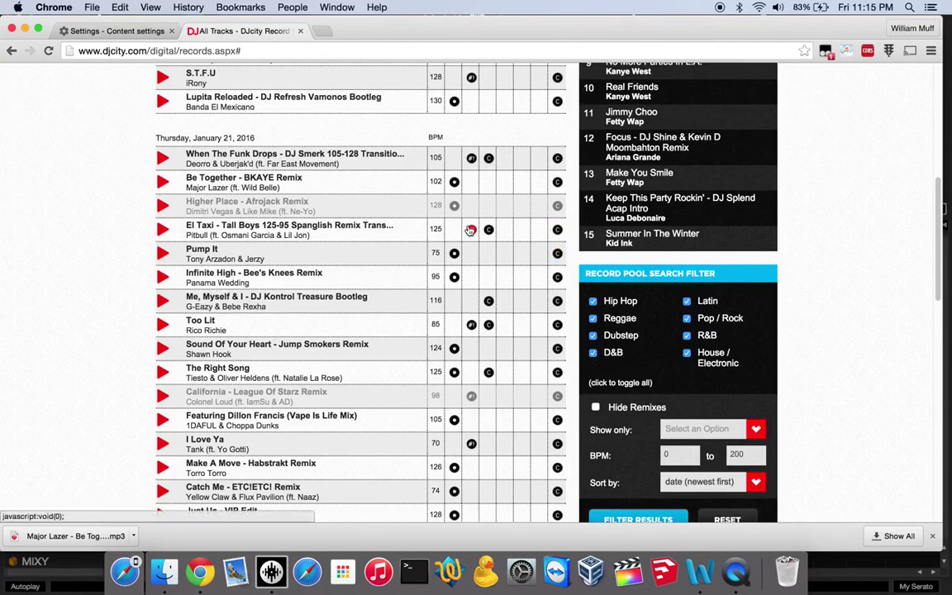
{"action": "scroll", "coordinate": [584, 213], "scroll_direction": "down", "scroll_amount": 3}
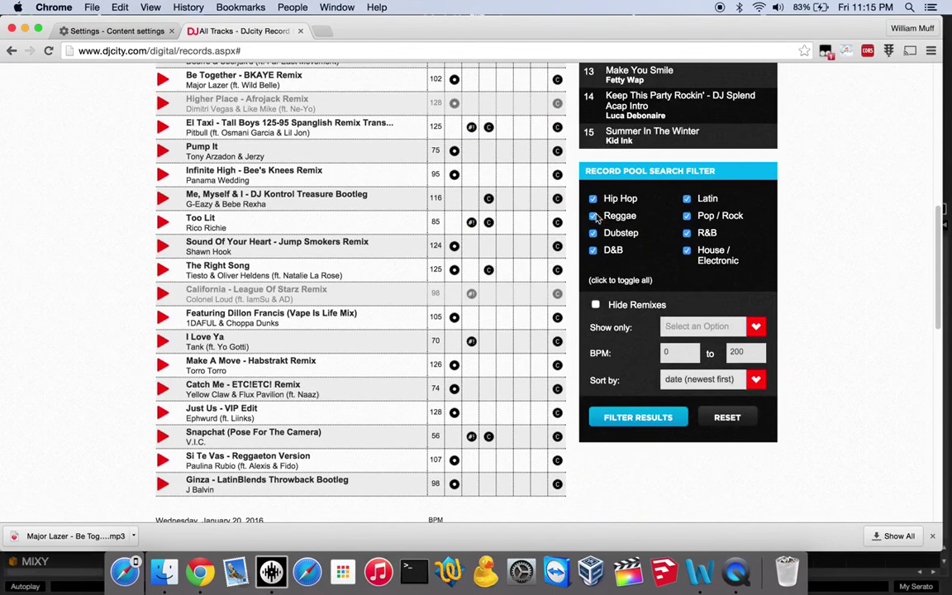
Step: Filter the record pool to Latin only by unchecking every other genre in the search filter and applying it
{"action": "left_click", "coordinate": [596, 212]}
{"action": "left_click", "coordinate": [593, 234]}
{"action": "left_click", "coordinate": [593, 250]}
{"action": "left_click", "coordinate": [686, 233]}
{"action": "left_click", "coordinate": [687, 250]}
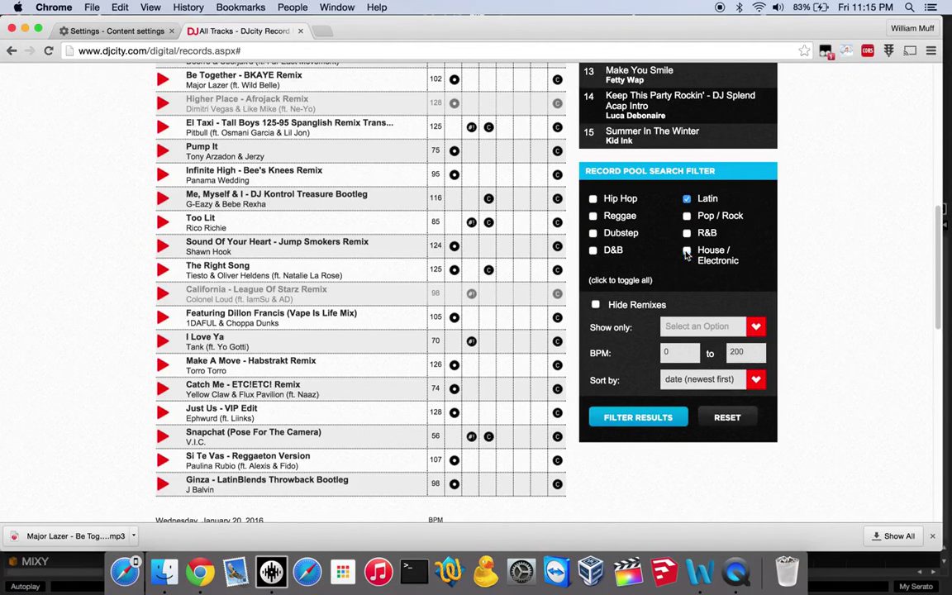
{"action": "left_click", "coordinate": [640, 418]}
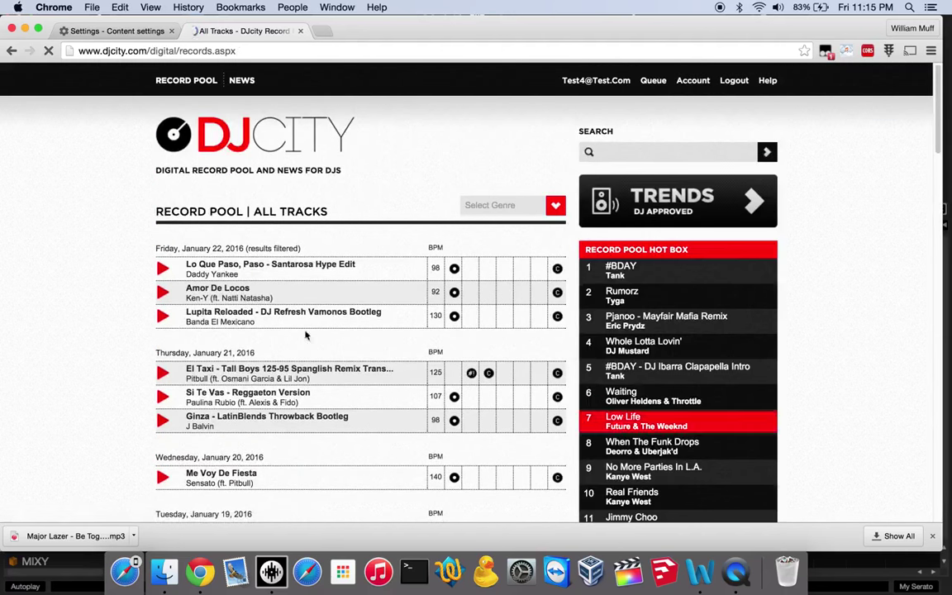
Step: Preview Lo Que Paso, Paso - Santarosa Hype Edit and skip forward through the tracks to Me Voy De Fiesta
{"action": "left_click", "coordinate": [180, 270]}
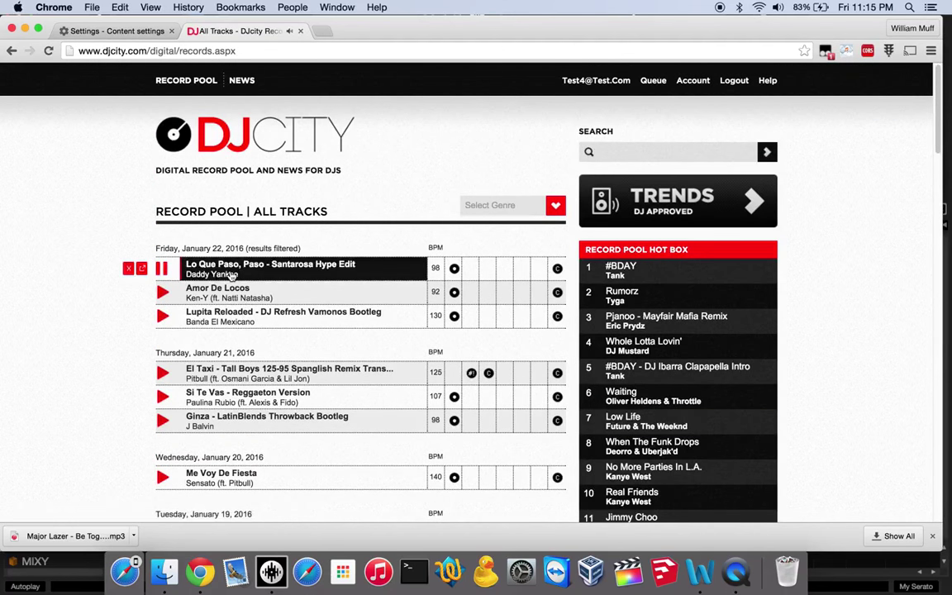
{"action": "key", "text": "Down"}
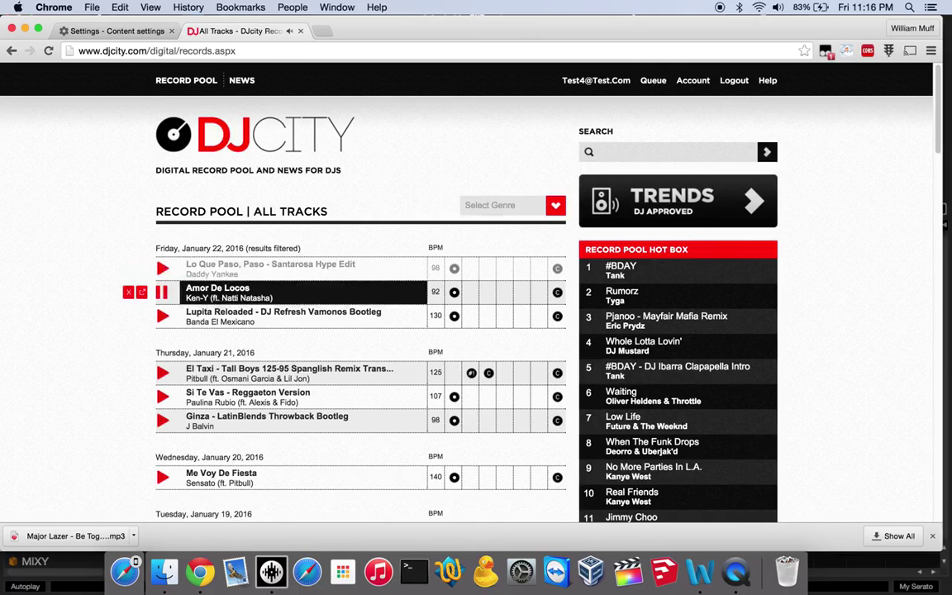
{"action": "key", "text": "Down"}
{"action": "key", "text": "Down"}
{"action": "key", "text": "Down"}
{"action": "key", "text": "Down"}
{"action": "key", "text": "Down"}
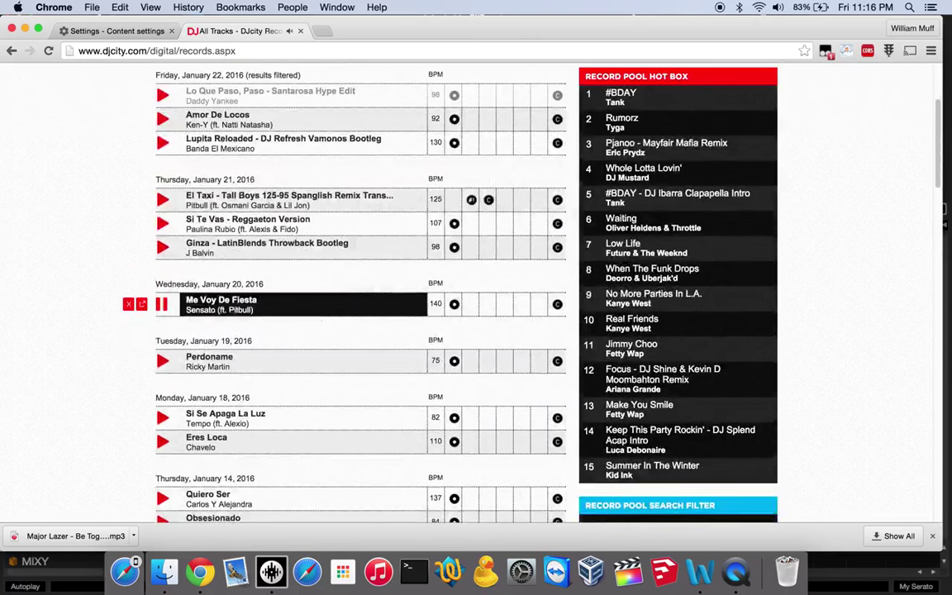
Step: Skip back to Si Te Vas - Reggaeton Version, download it while it plays, and pause its preview
{"action": "key", "text": "Down"}
{"action": "key", "text": "Up"}
{"action": "key", "text": "Up"}
{"action": "key", "text": "Up"}
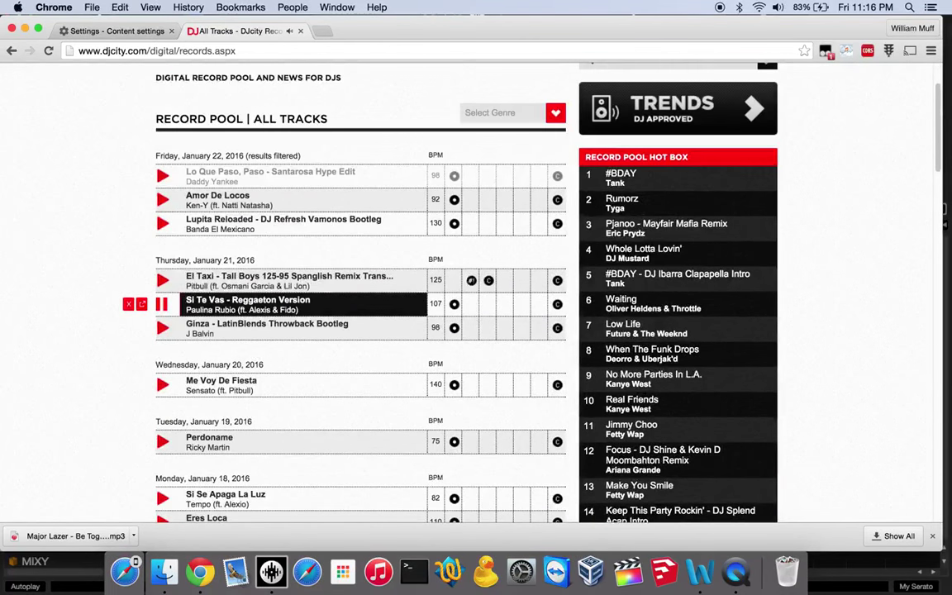
{"action": "key", "text": "d"}
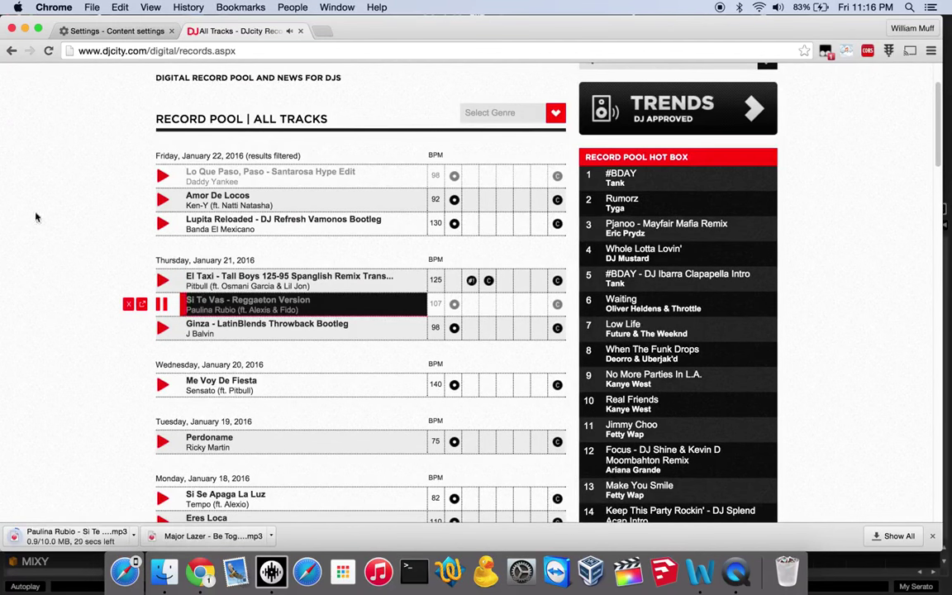
{"action": "left_click", "coordinate": [162, 310]}
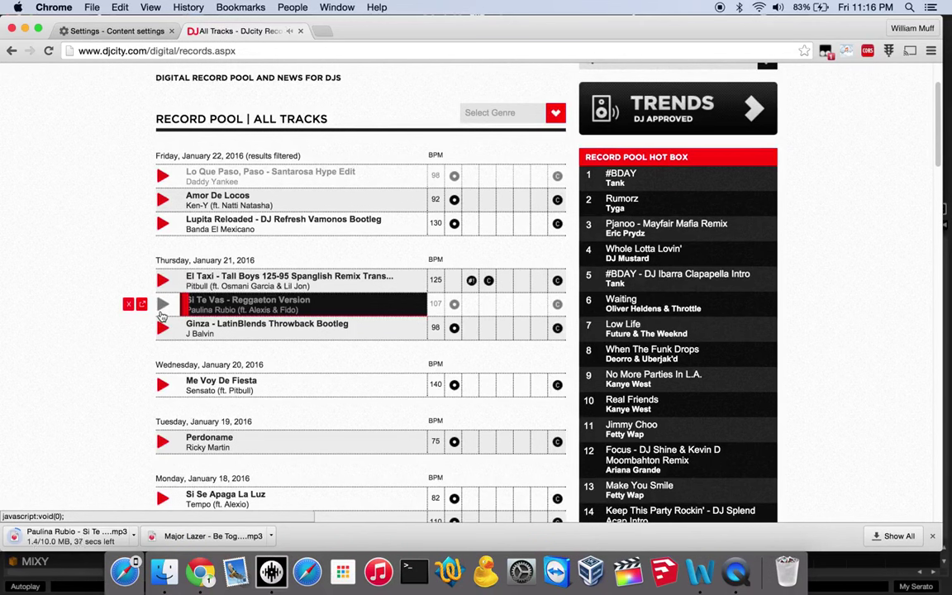
Step: Highlight the Version Priority list from Intro to *Anything else in the Word document, and return to Chrome
{"action": "key", "text": "ctrl+Up"}
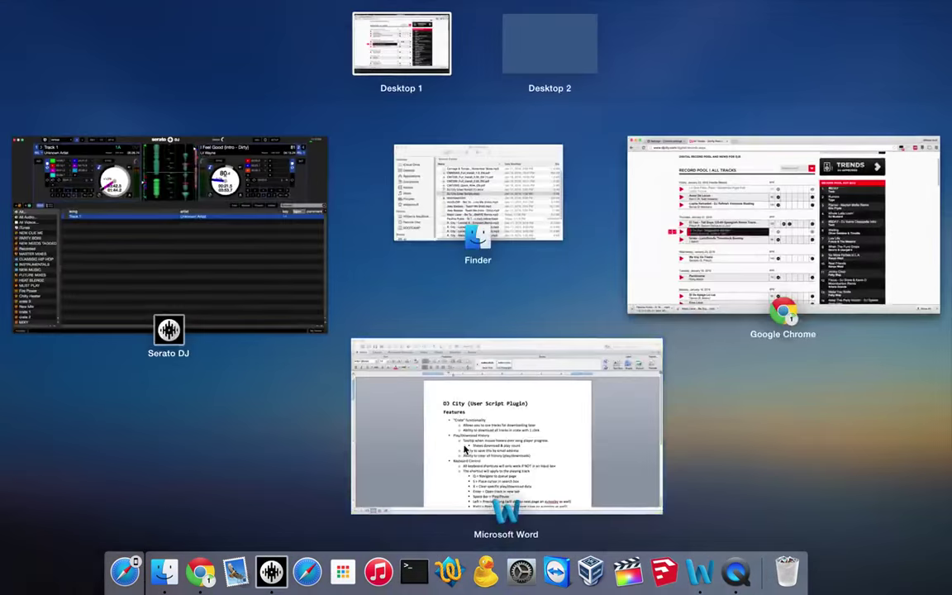
{"action": "left_click", "coordinate": [466, 450]}
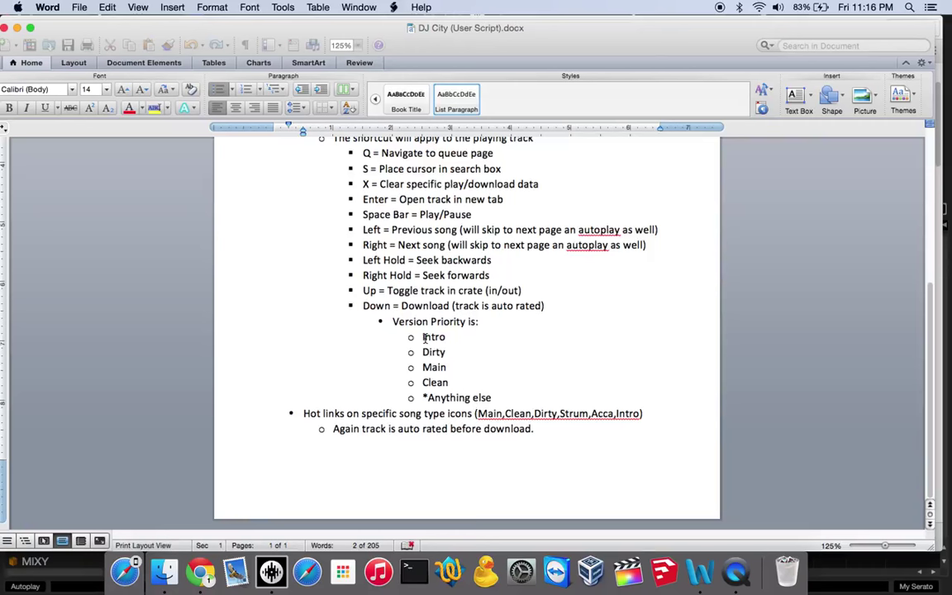
{"action": "left_click_drag", "start_coordinate": [423, 337], "coordinate": [492, 398]}
{"action": "mouse_move", "coordinate": [16, 576]}
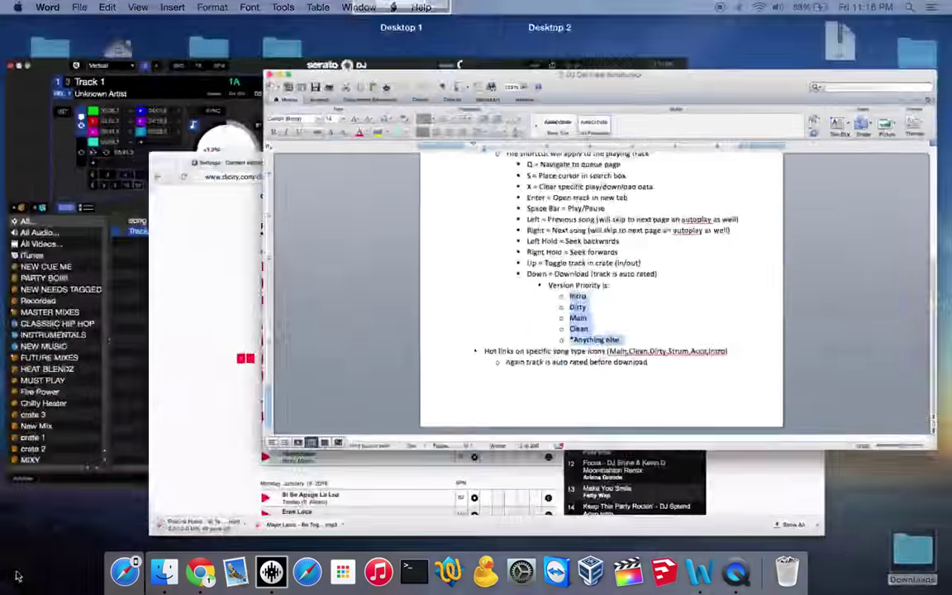
{"action": "left_click", "coordinate": [405, 382]}
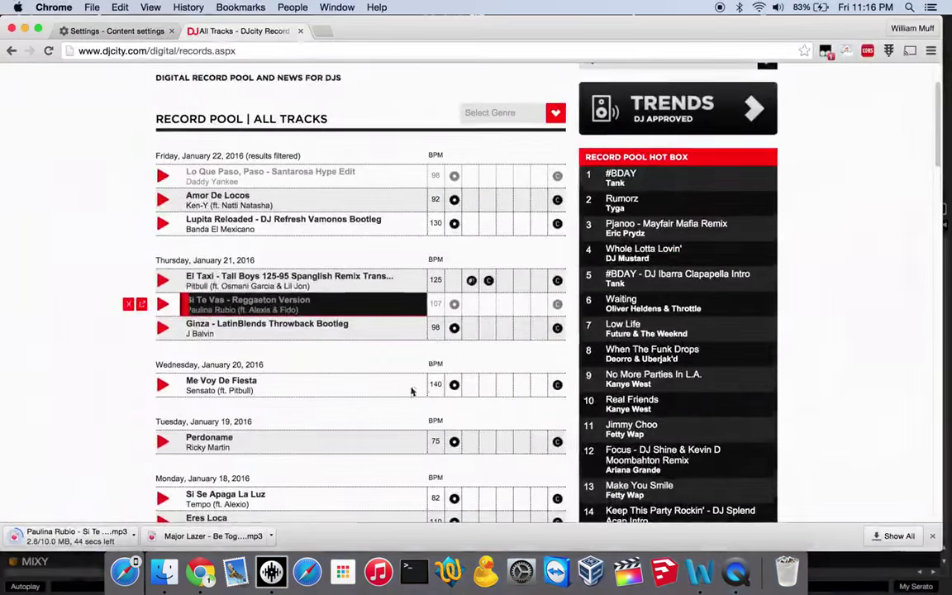
Step: Download El Taxi - Tall Boys 125-95 Spanglish Remix through its first version icon, and reload the page with the form resubmitted
{"action": "left_click", "coordinate": [471, 282]}
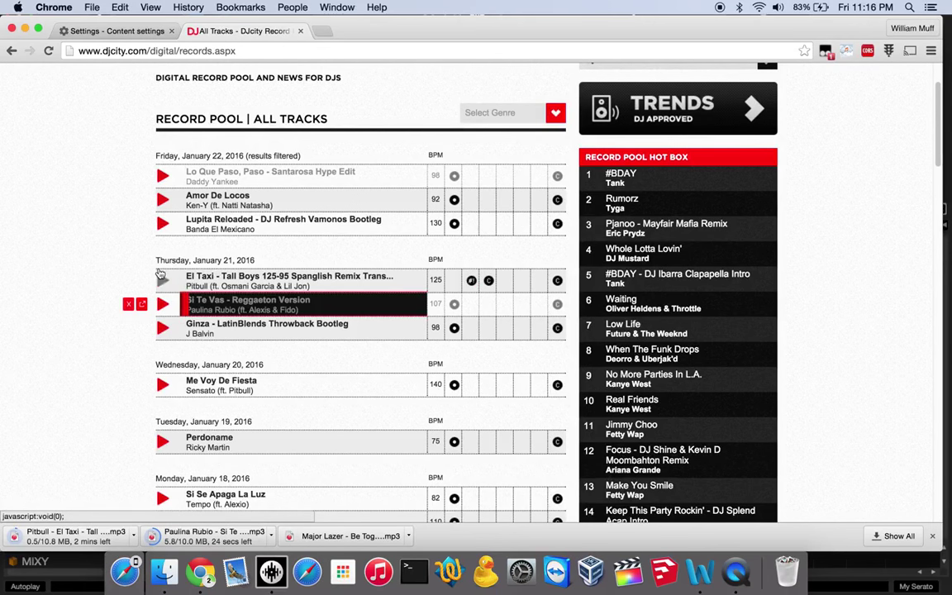
{"action": "key", "text": "super+r"}
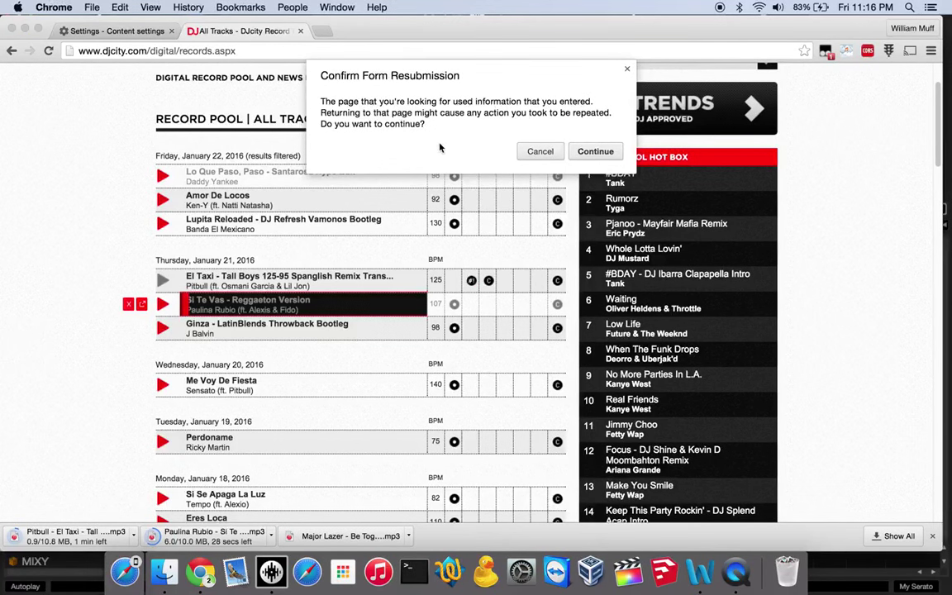
{"action": "left_click", "coordinate": [583, 152]}
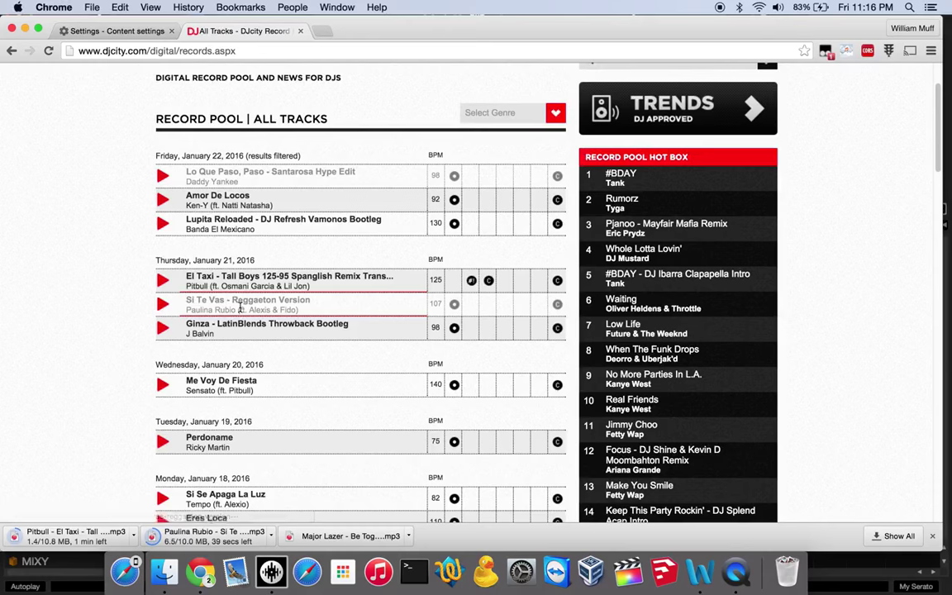
Step: Switch to the Word document to review the Keyboard Control shortcuts, and return to Chrome
{"action": "scroll", "coordinate": [143, 372], "scroll_direction": "down", "scroll_amount": 1}
{"action": "key", "text": "ctrl+Up"}
{"action": "left_click", "coordinate": [383, 407]}
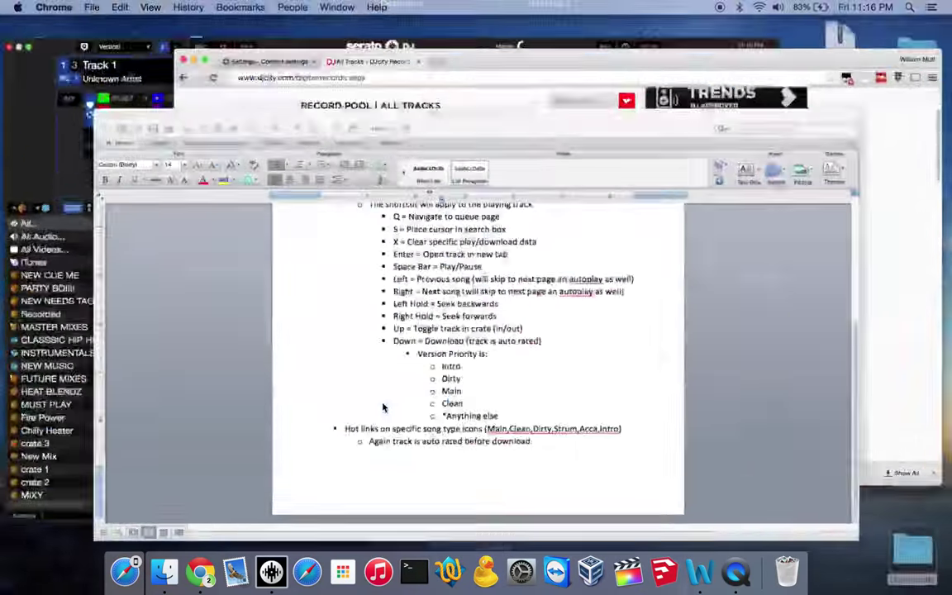
{"action": "scroll", "coordinate": [418, 422], "scroll_direction": "up", "scroll_amount": 5}
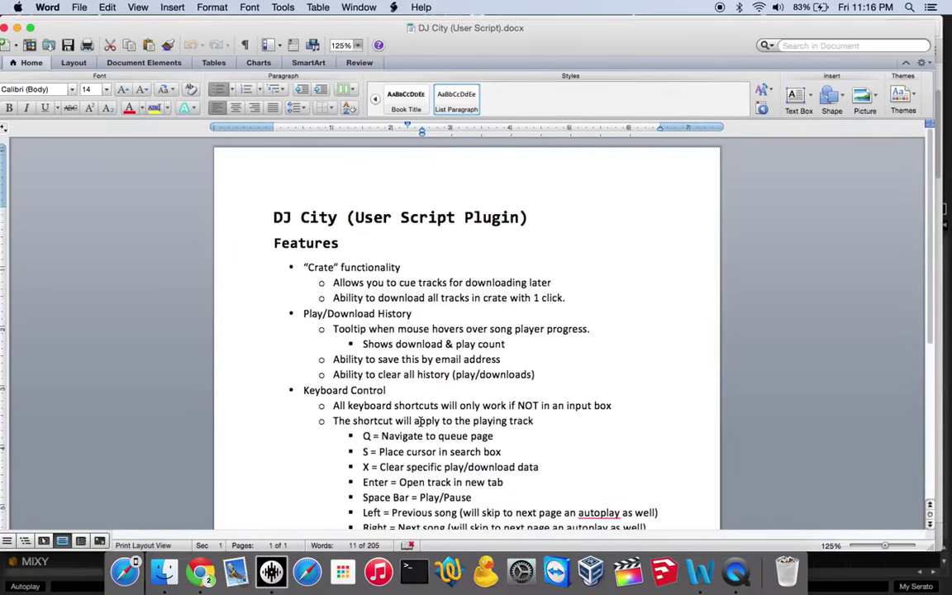
{"action": "scroll", "coordinate": [420, 422], "scroll_direction": "down", "scroll_amount": 8}
{"action": "scroll", "coordinate": [420, 423], "scroll_direction": "up", "scroll_amount": 5}
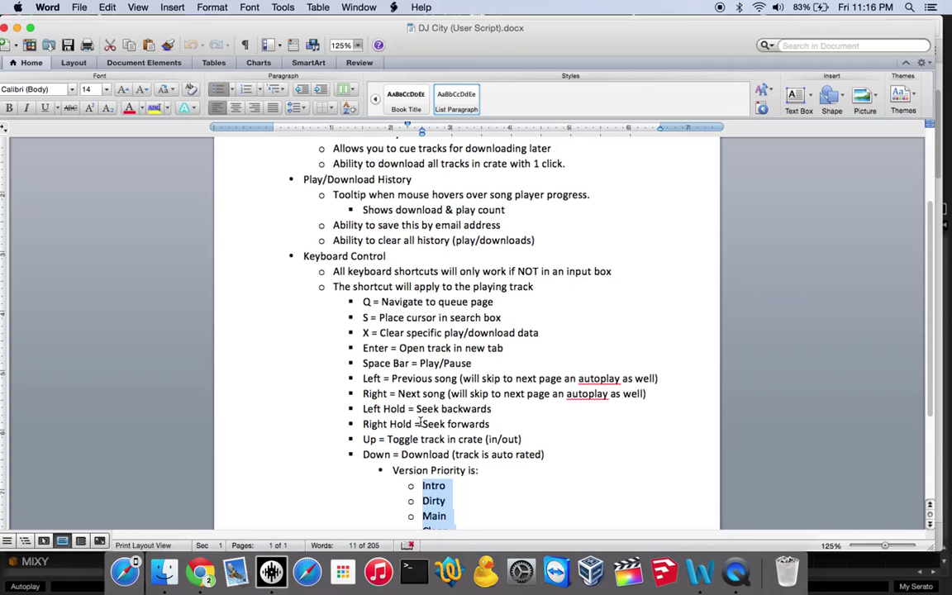
{"action": "key", "text": "ctrl+Up"}
{"action": "left_click", "coordinate": [481, 346]}
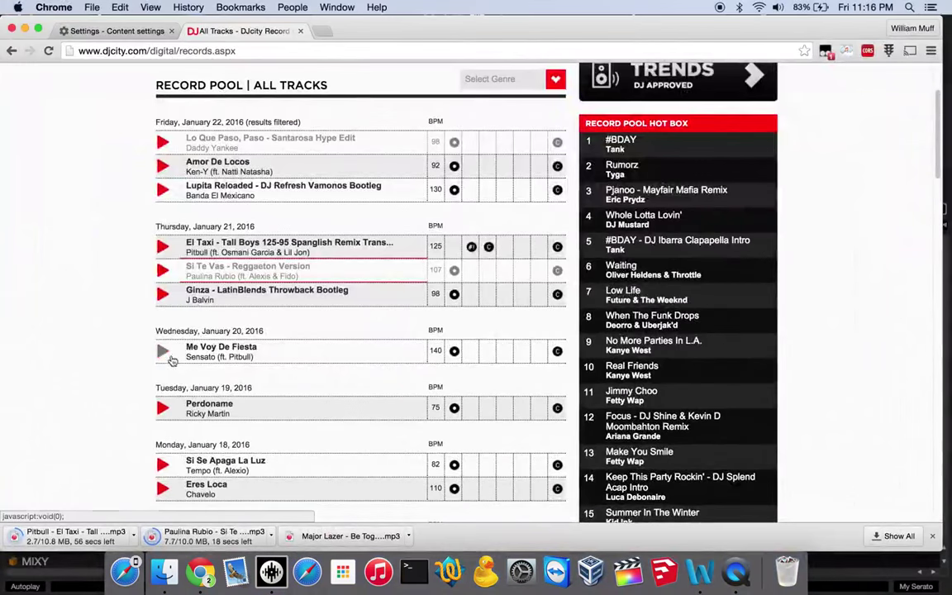
Step: Add Ginza, Si Te Vas and El Taxi to the crate while previewing them, and open the queue page
{"action": "scroll", "coordinate": [172, 361], "scroll_direction": "up", "scroll_amount": 3}
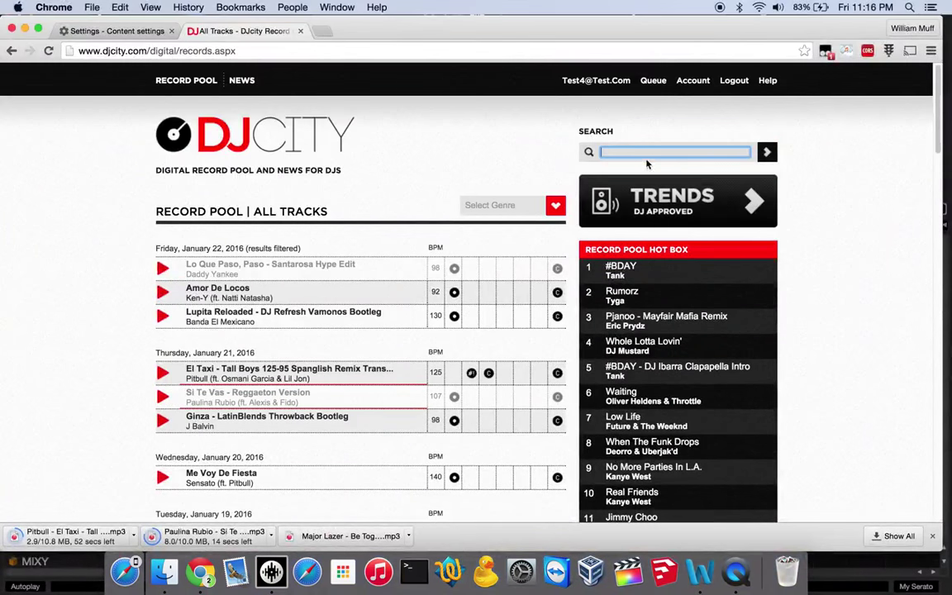
{"action": "scroll", "coordinate": [190, 187], "scroll_direction": "down", "scroll_amount": 5}
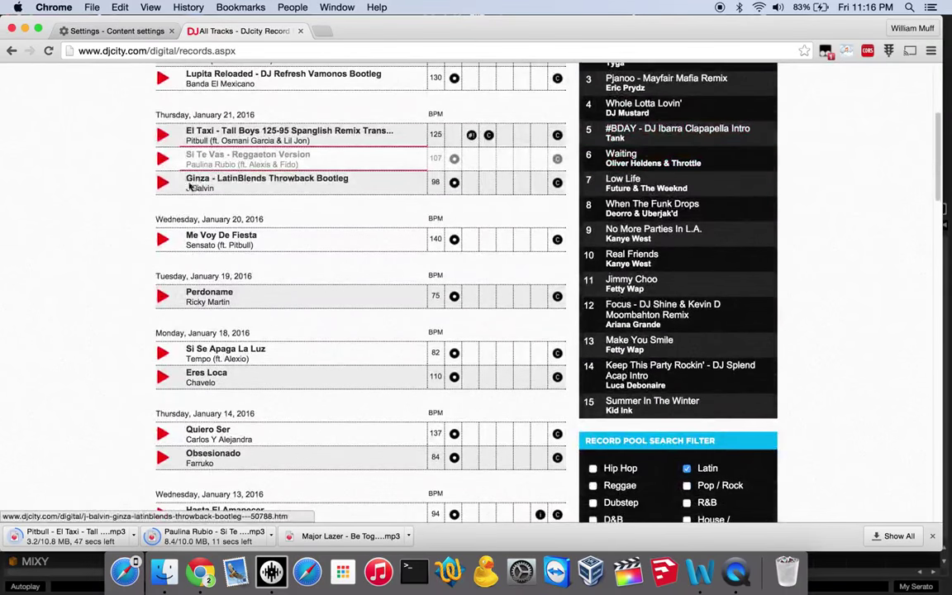
{"action": "left_click", "coordinate": [163, 183]}
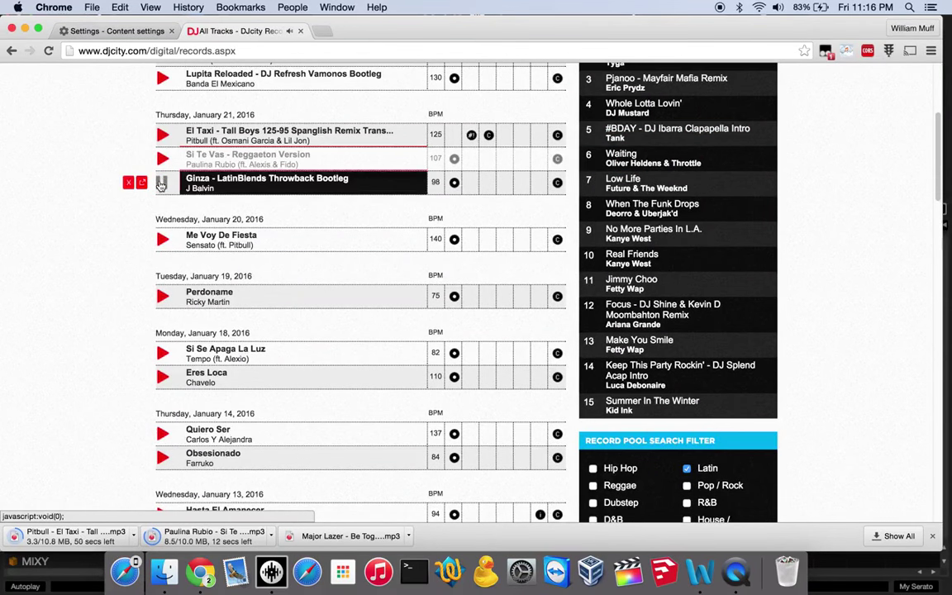
{"action": "left_click", "coordinate": [163, 158]}
{"action": "scroll", "coordinate": [163, 161], "scroll_direction": "up", "scroll_amount": 3}
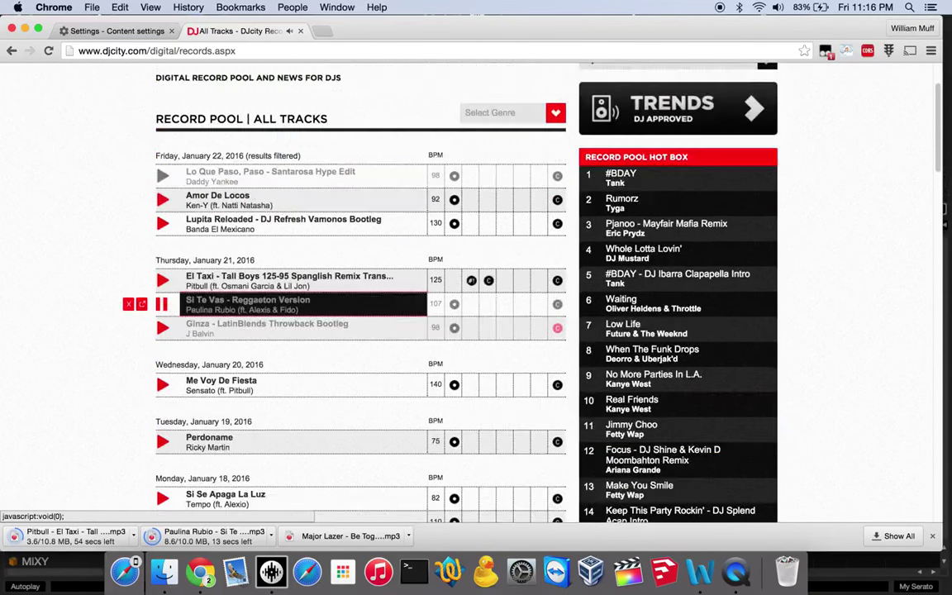
{"action": "key", "text": "Up"}
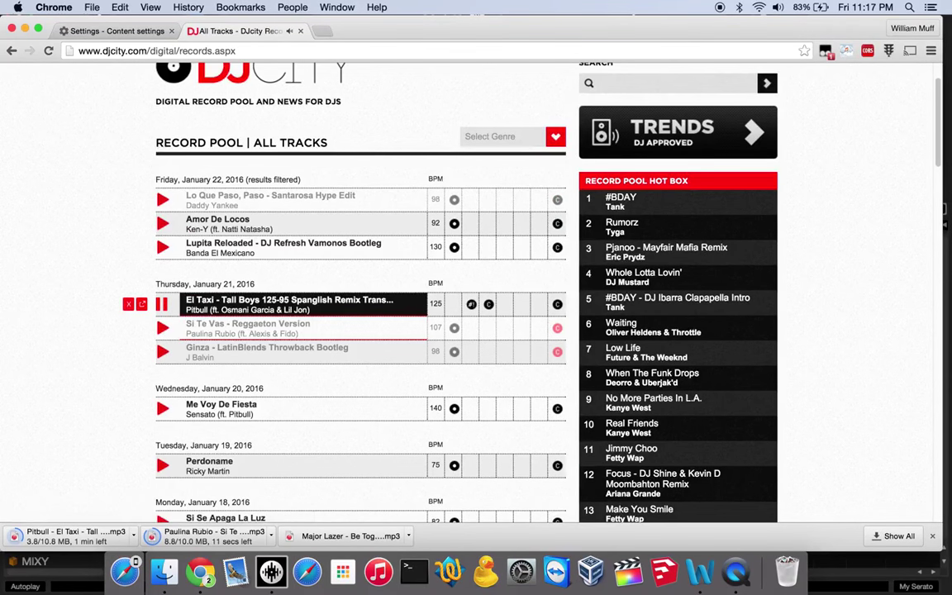
{"action": "key", "text": "Up"}
{"action": "key", "text": "Down"}
{"action": "key", "text": "q"}
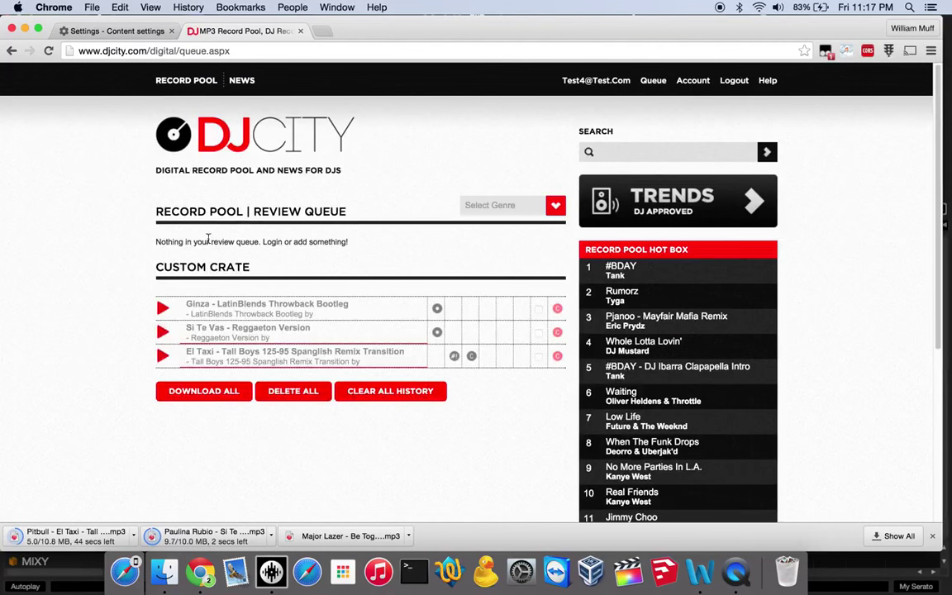
Step: Download all tracks in the custom crate, and delete all of them from the crate
{"action": "left_click_drag", "start_coordinate": [177, 242], "coordinate": [400, 249]}
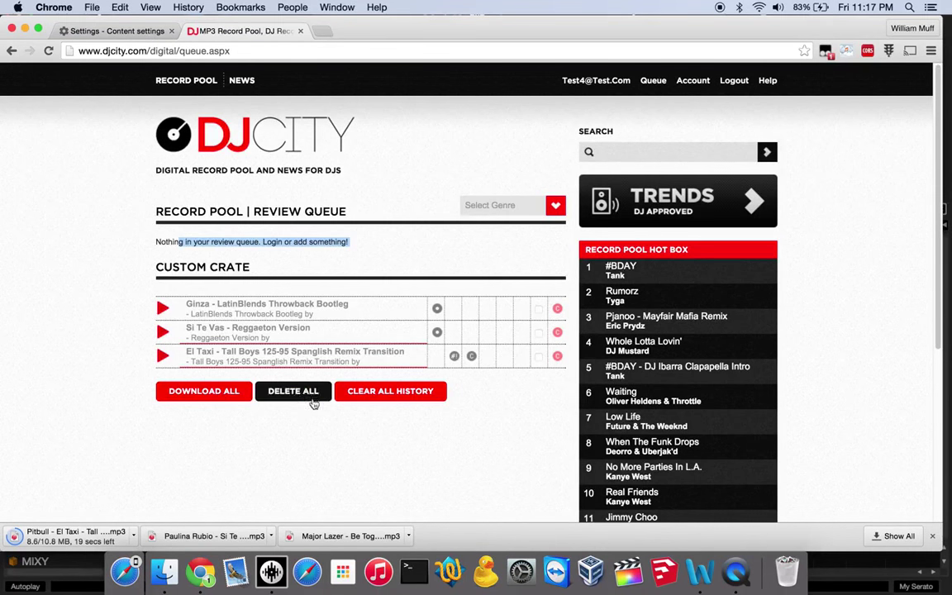
{"action": "left_click", "coordinate": [211, 400]}
{"action": "left_click", "coordinate": [571, 217]}
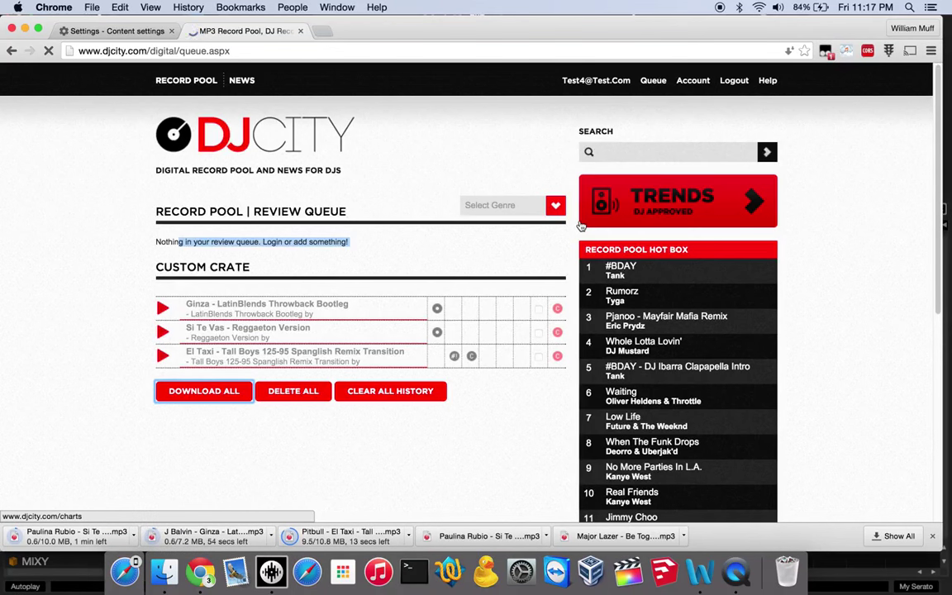
{"action": "left_click", "coordinate": [302, 393]}
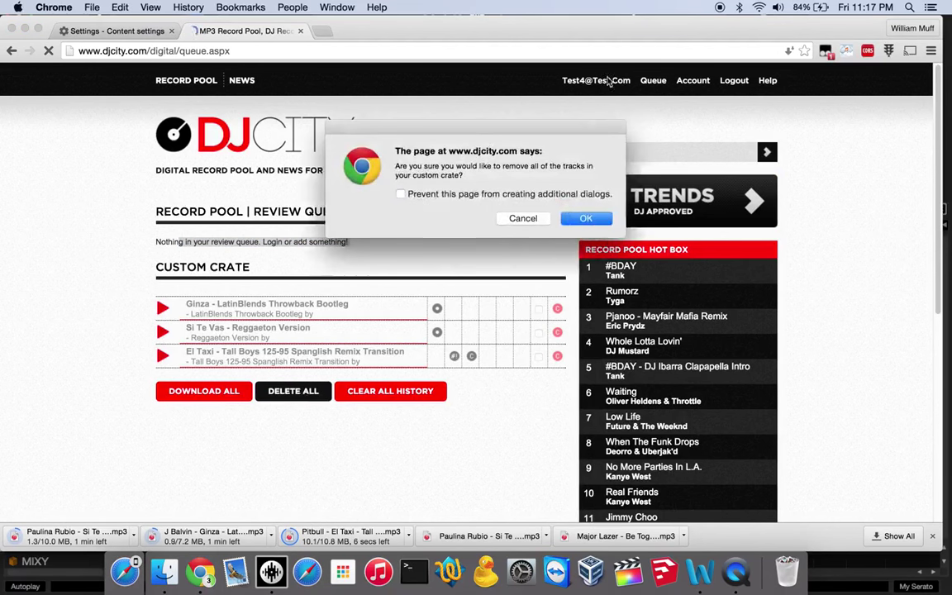
{"action": "left_click", "coordinate": [571, 219]}
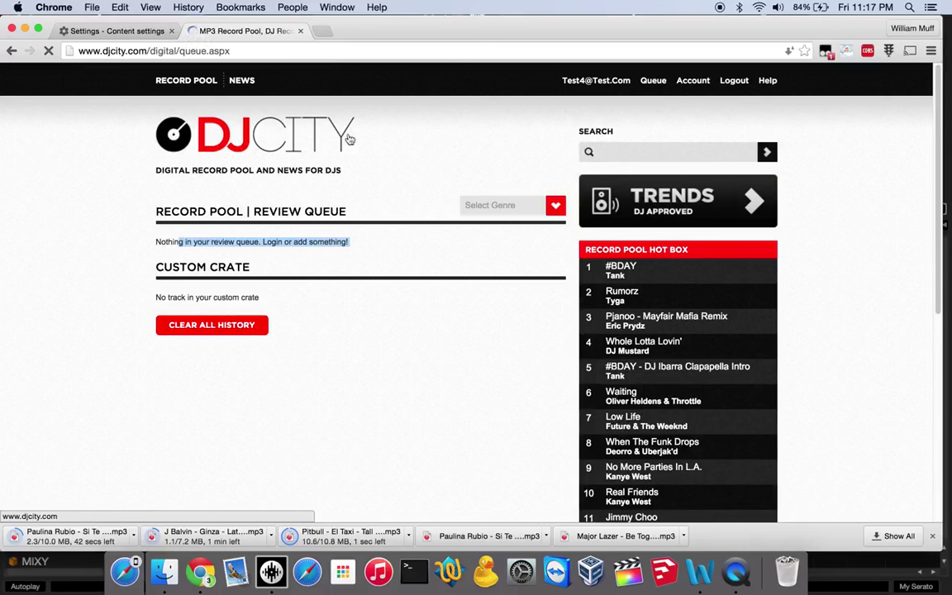
Step: Check the feature list in the Word document, and return to the queue page in Chrome
{"action": "key", "text": "ctrl+Up"}
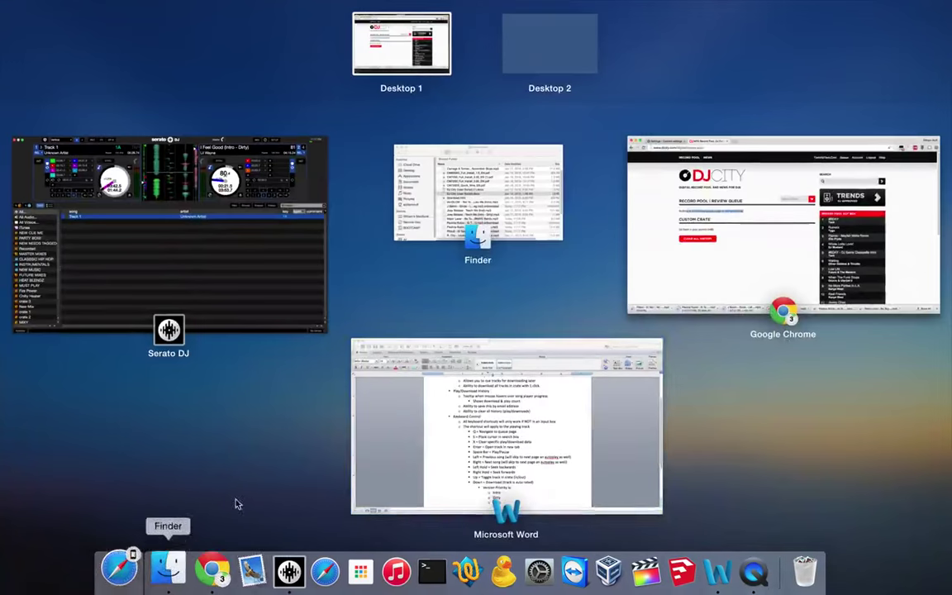
{"action": "left_click", "coordinate": [413, 382]}
{"action": "key", "text": "ctrl+Up"}
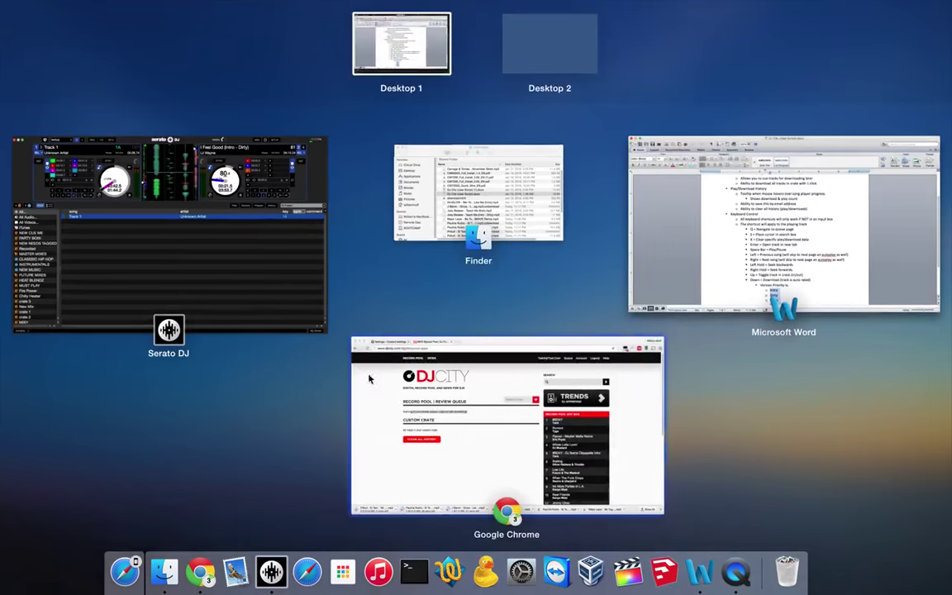
{"action": "left_click", "coordinate": [374, 376]}
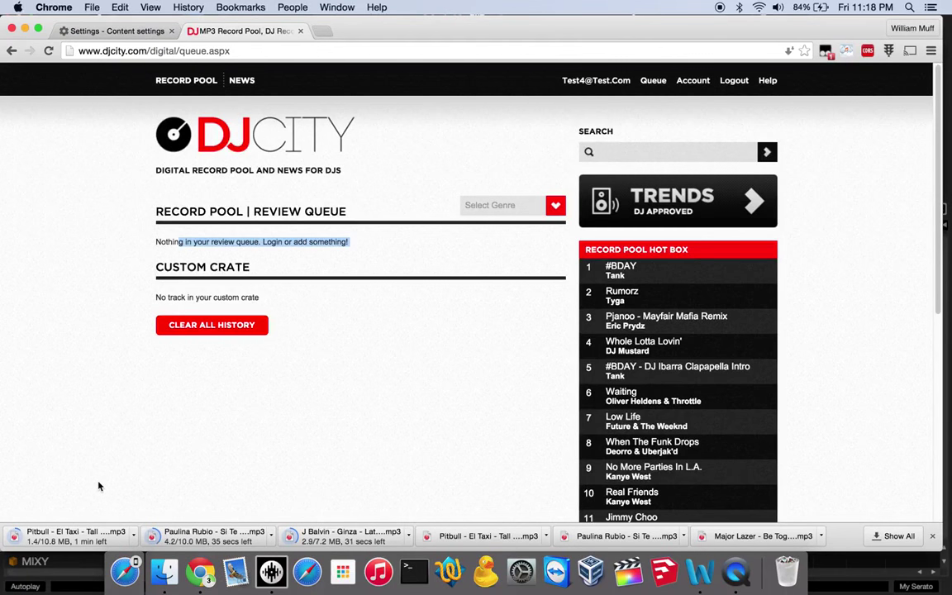
Step: Look over the custom crate page, and switch to the Word document for the section on hot links for song type icons
{"action": "key", "text": "F3"}
{"action": "left_click", "coordinate": [708, 235]}
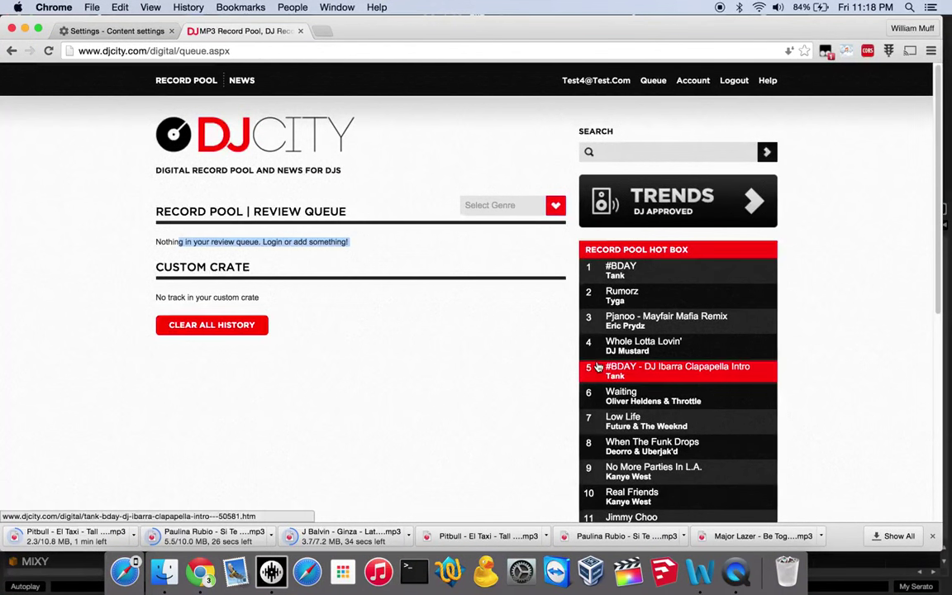
{"action": "scroll", "coordinate": [598, 367], "scroll_direction": "down", "scroll_amount": 1}
{"action": "scroll", "coordinate": [502, 283], "scroll_direction": "up", "scroll_amount": 1}
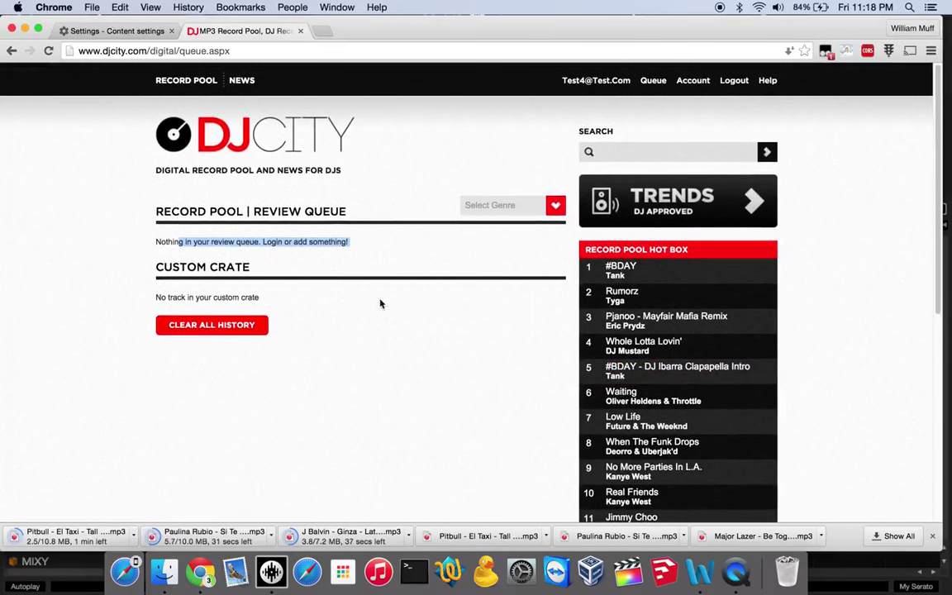
{"action": "key", "text": "ctrl+Up"}
{"action": "left_click", "coordinate": [347, 418]}
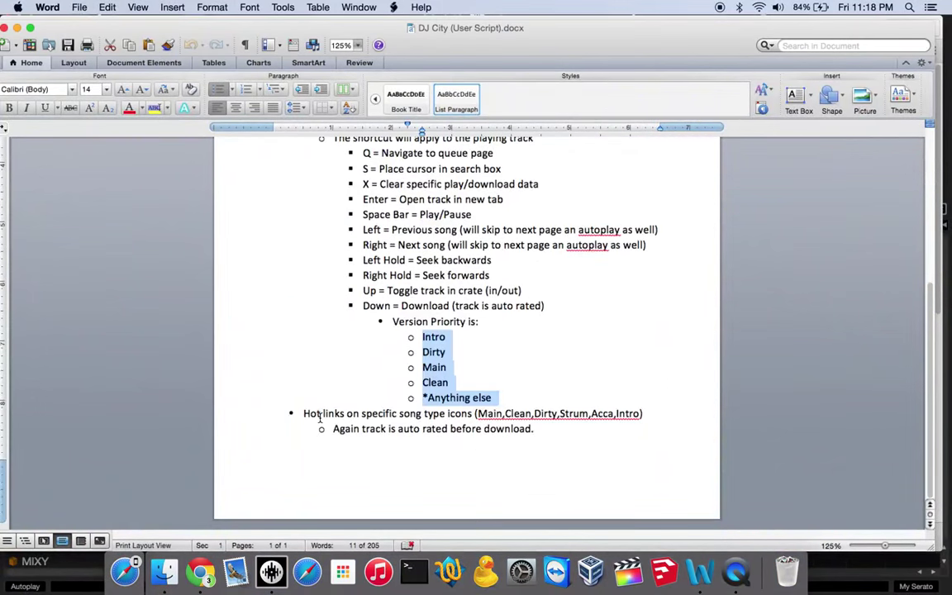
Step: Look over the plugin's feature list in the Word document, and switch to Chrome to open the Record Pool page
{"action": "scroll", "coordinate": [319, 418], "scroll_direction": "up", "scroll_amount": 5}
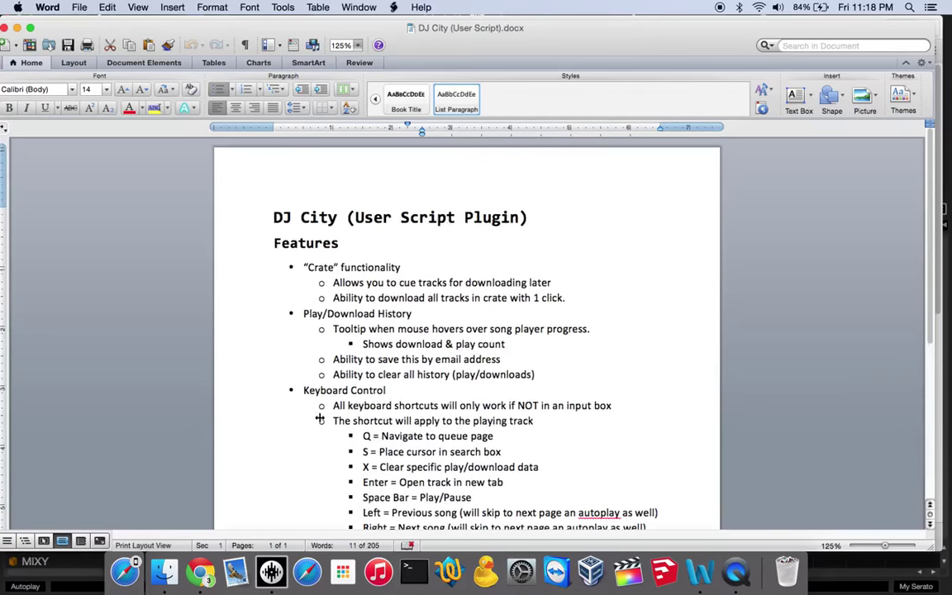
{"action": "scroll", "coordinate": [319, 417], "scroll_direction": "down", "scroll_amount": 5}
{"action": "key", "text": "ctrl+Up"}
{"action": "left_click", "coordinate": [432, 446]}
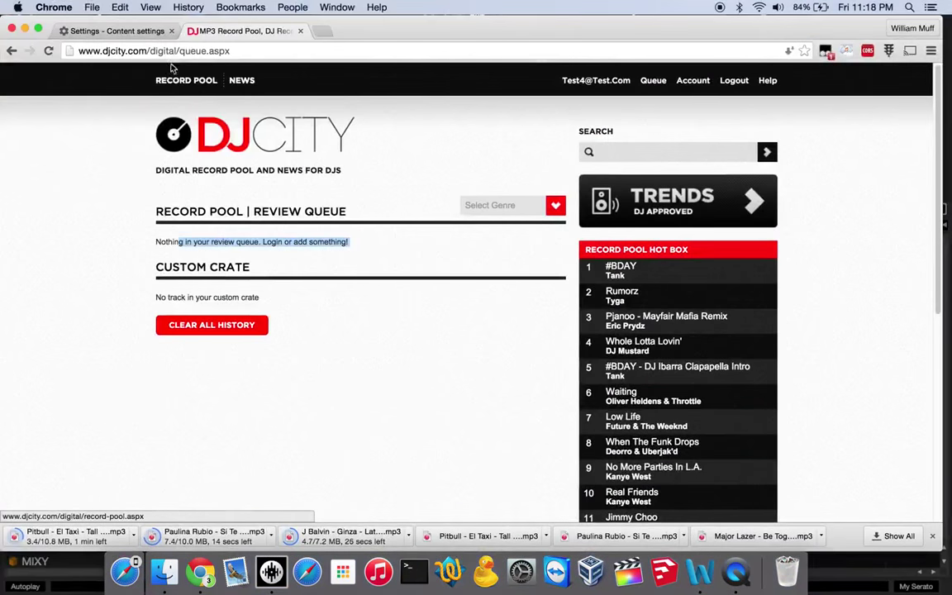
{"action": "left_click", "coordinate": [178, 80]}
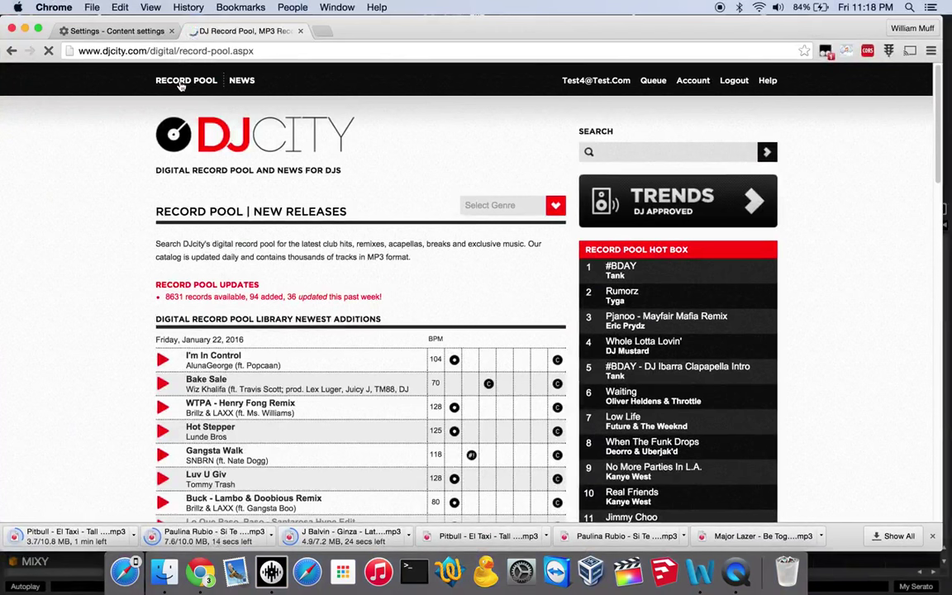
Step: Preview the newest additions one after another, from I'm In Control down to Amor De Locos
{"action": "left_click", "coordinate": [163, 360]}
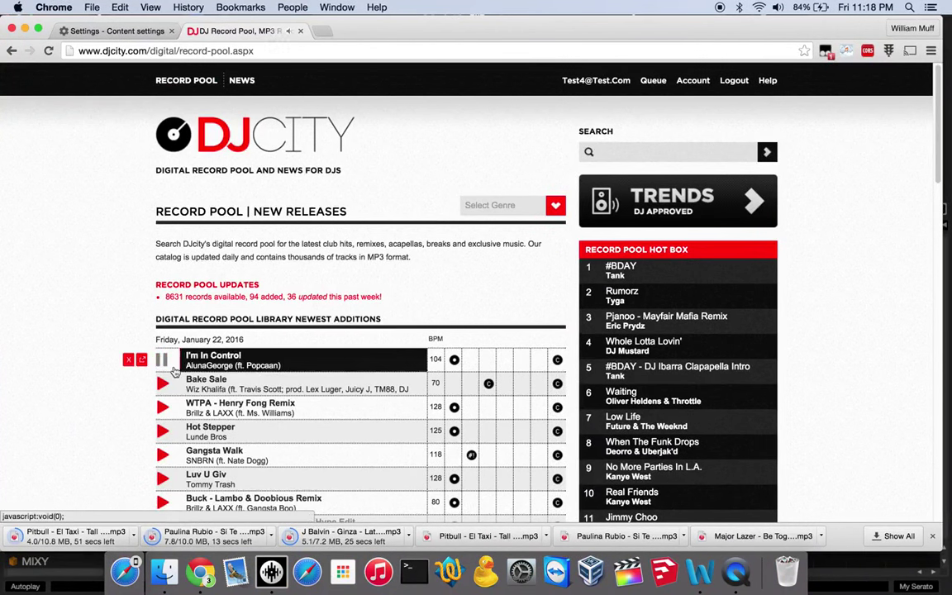
{"action": "key", "text": "Down"}
{"action": "key", "text": "Down"}
{"action": "key", "text": "Down"}
{"action": "key", "text": "Down"}
{"action": "key", "text": "Down"}
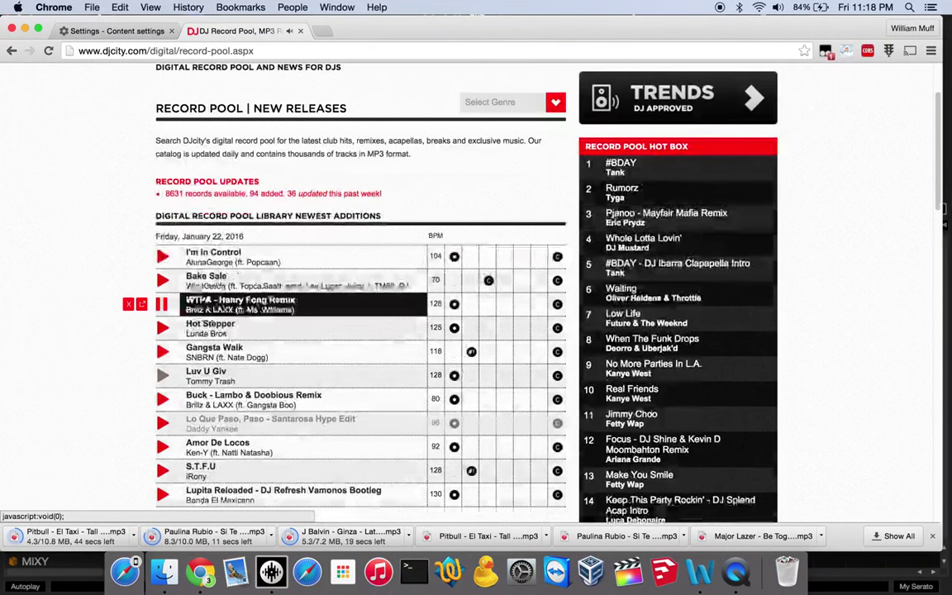
{"action": "key", "text": "Down"}
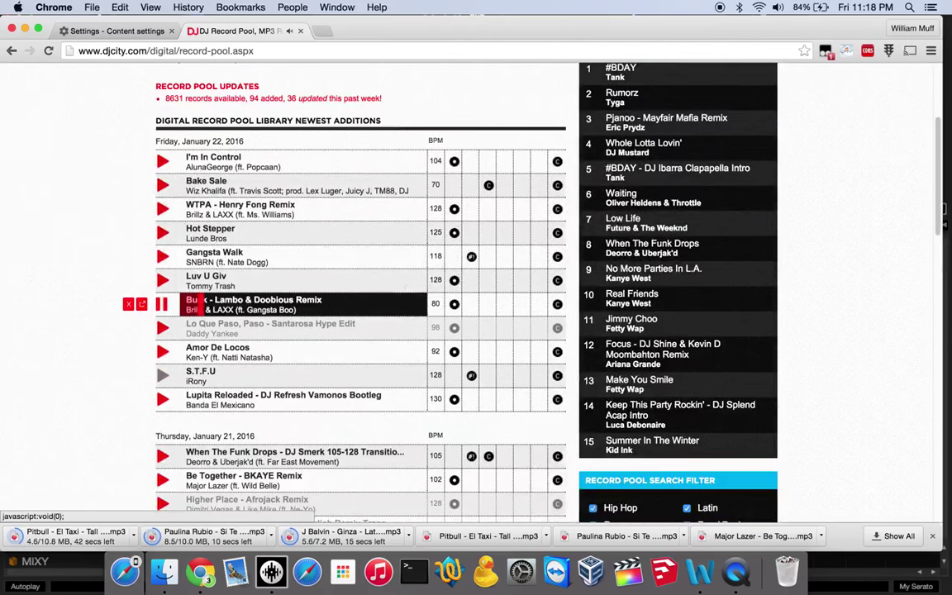
{"action": "key", "text": "Down"}
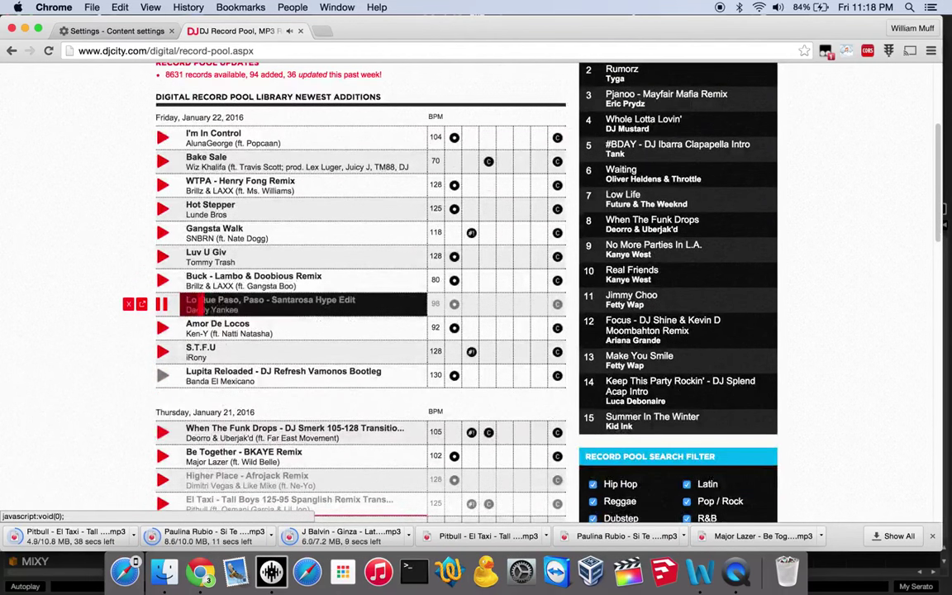
{"action": "key", "text": "Down"}
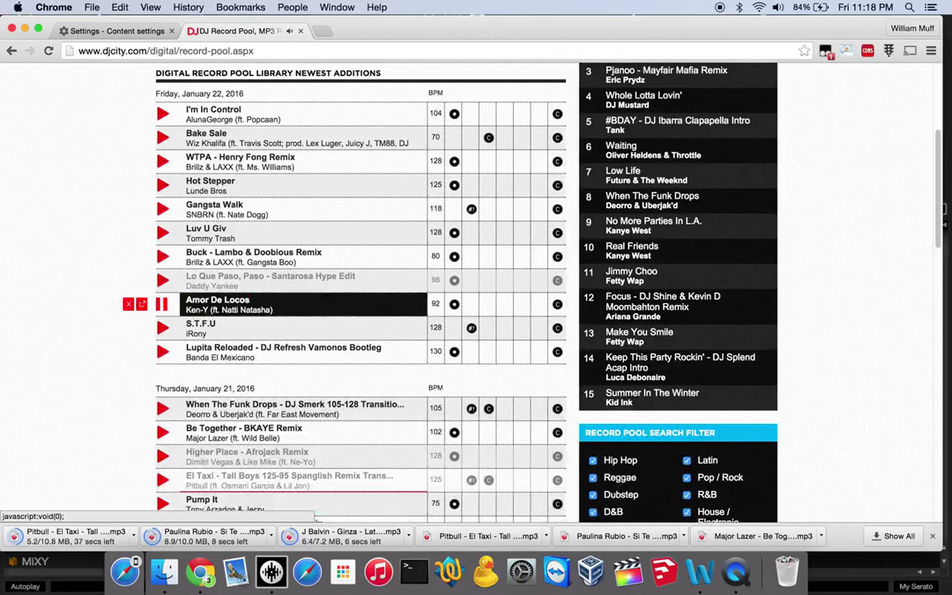
Step: View the track page for Too Lit in a new tab, then close that tab and return to the newest additions
{"action": "scroll", "coordinate": [229, 389], "scroll_direction": "up", "scroll_amount": 5}
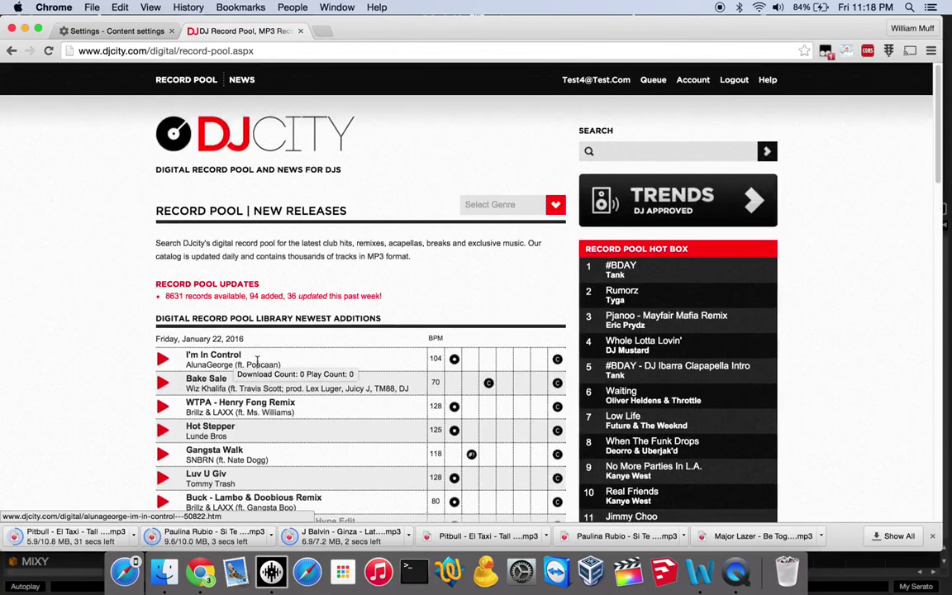
{"action": "scroll", "coordinate": [239, 361], "scroll_direction": "down", "scroll_amount": 10}
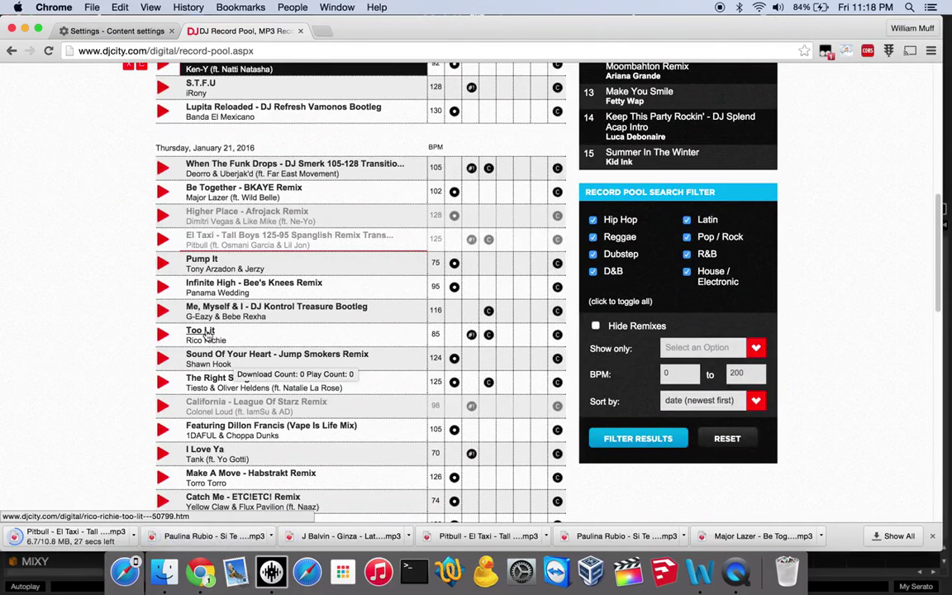
{"action": "left_click", "coordinate": [205, 335]}
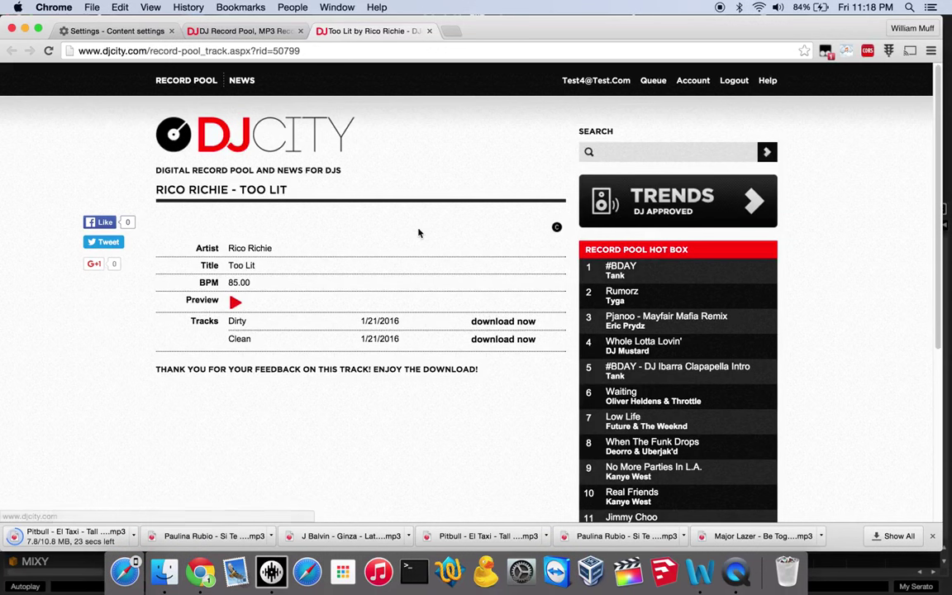
{"action": "key", "text": "super+w"}
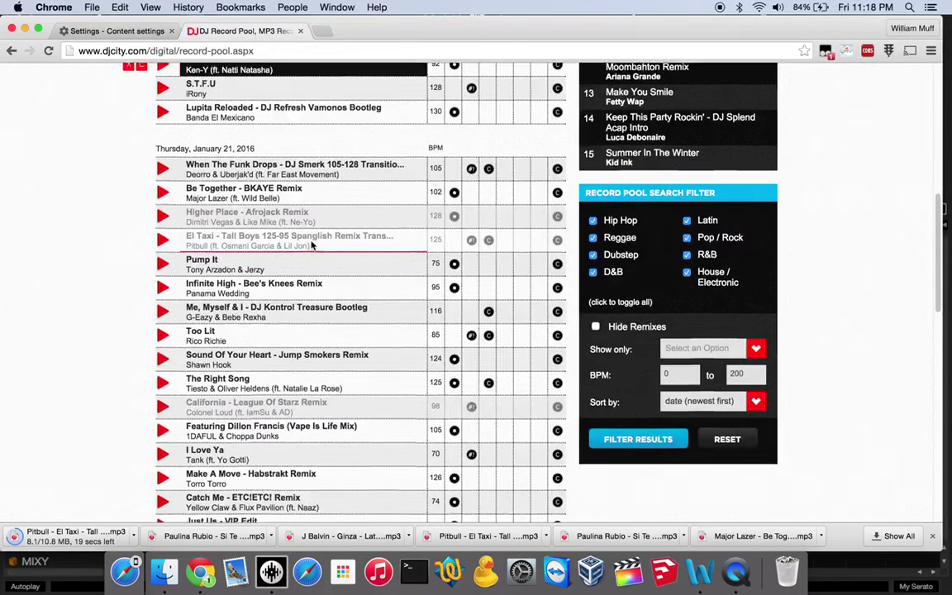
{"action": "scroll", "coordinate": [322, 243], "scroll_direction": "up", "scroll_amount": 5}
{"action": "scroll", "coordinate": [313, 246], "scroll_direction": "up", "scroll_amount": 2}
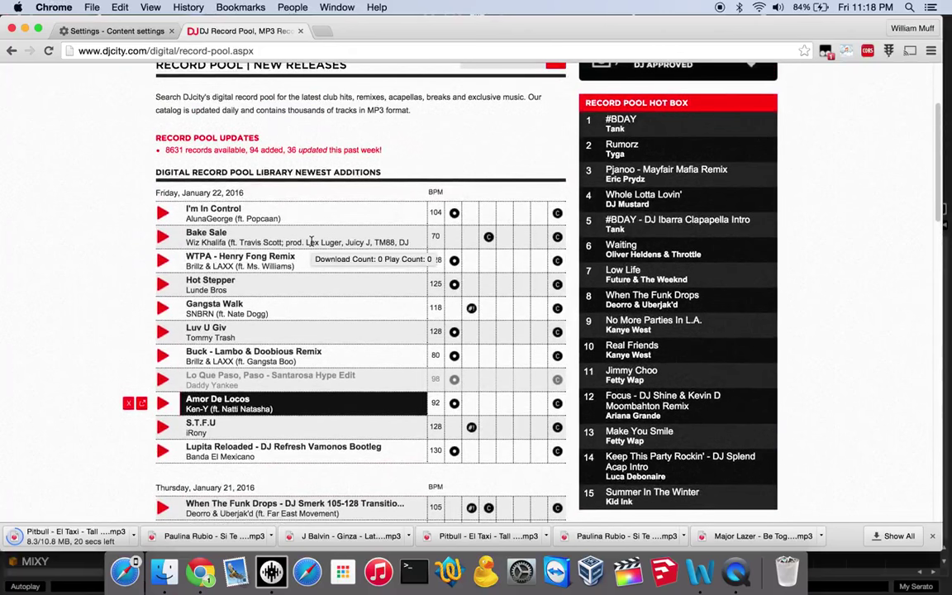